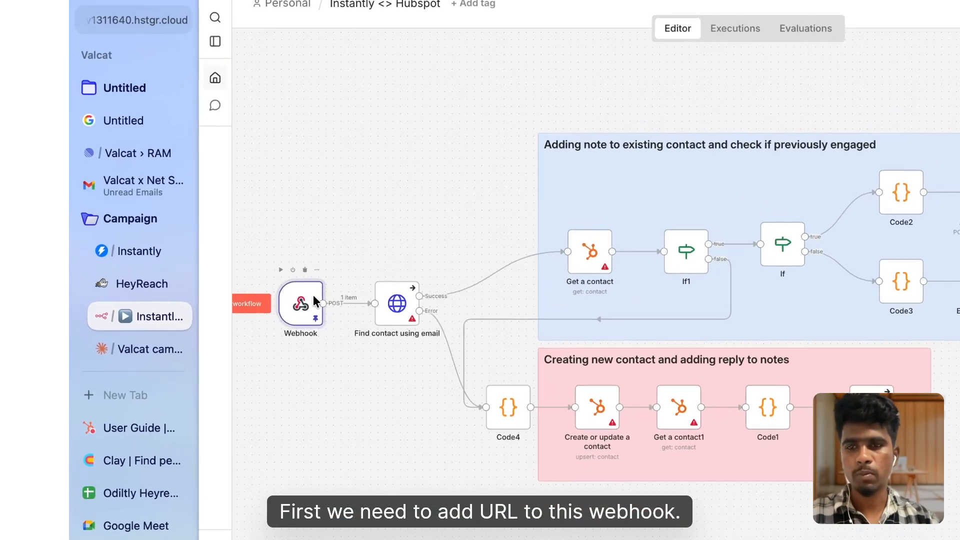
# Step: Open the Webhook node and copy its production URL
pyautogui.doubleClick(313, 298)
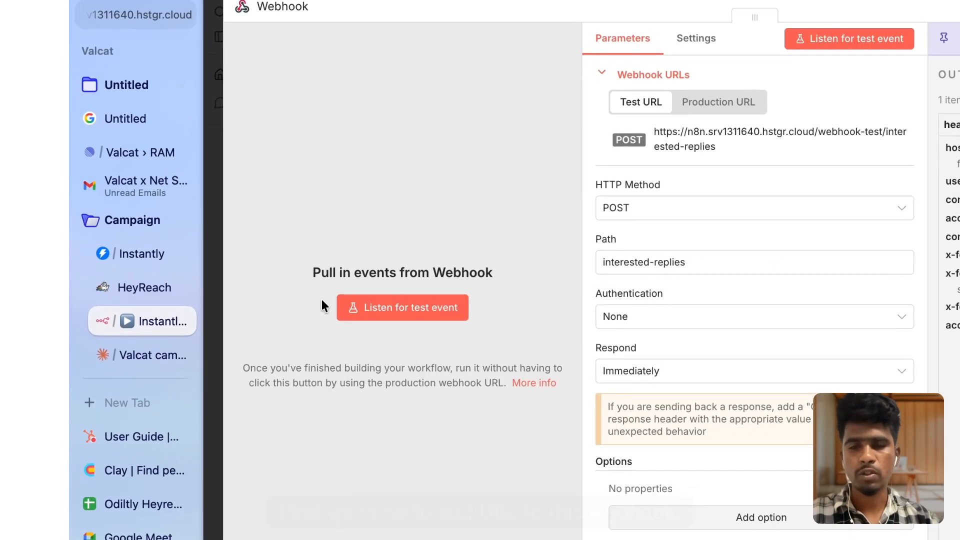
pyautogui.click(717, 103)
pyautogui.moveTo(704, 148); pyautogui.dragTo(651, 127)
pyautogui.press('super+c')
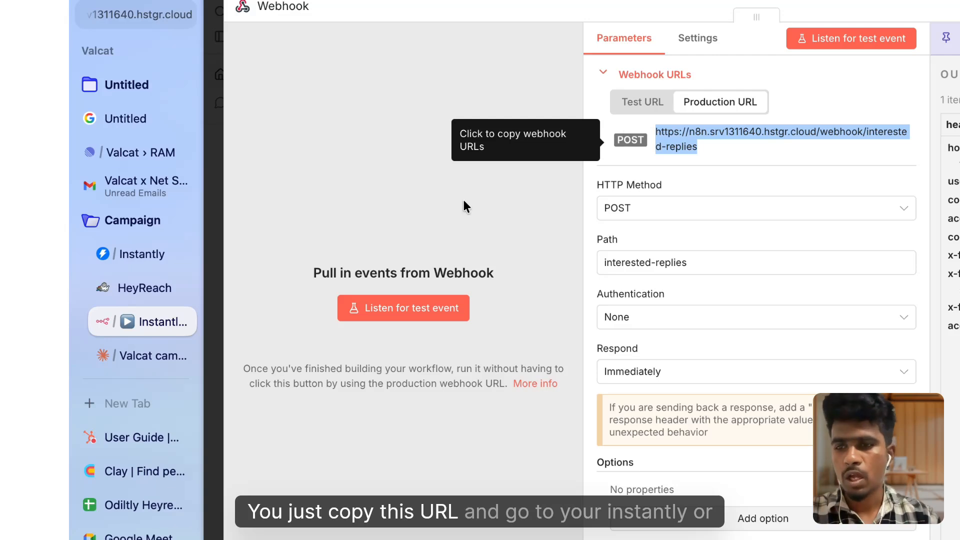
# Step: Switch to Instantly and open the Webhooks section of the integration settings
pyautogui.click(116, 255)
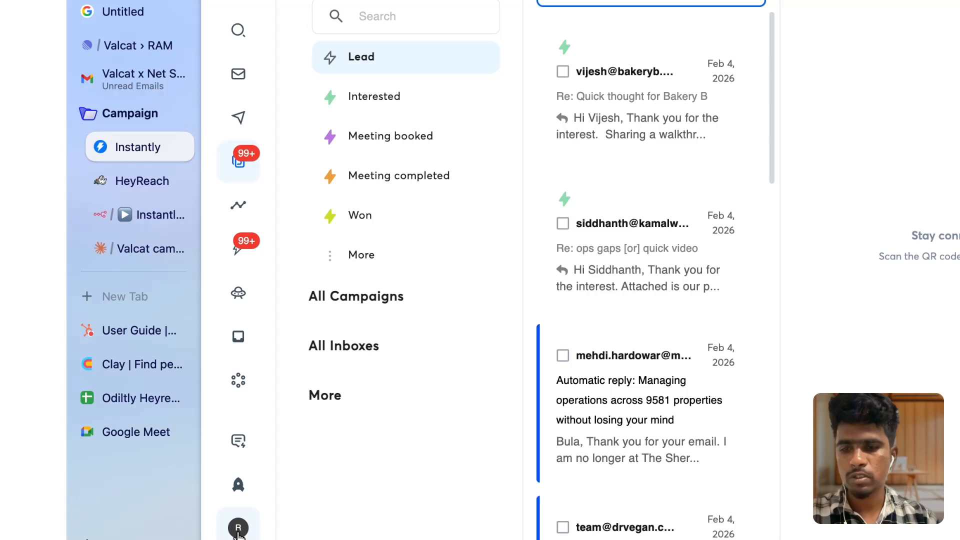
pyautogui.click(238, 529)
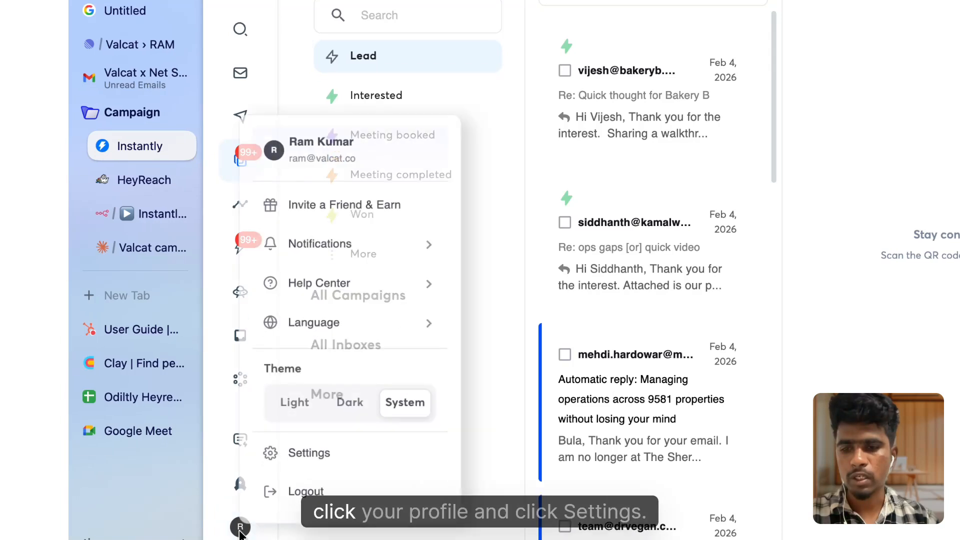
pyautogui.click(348, 452)
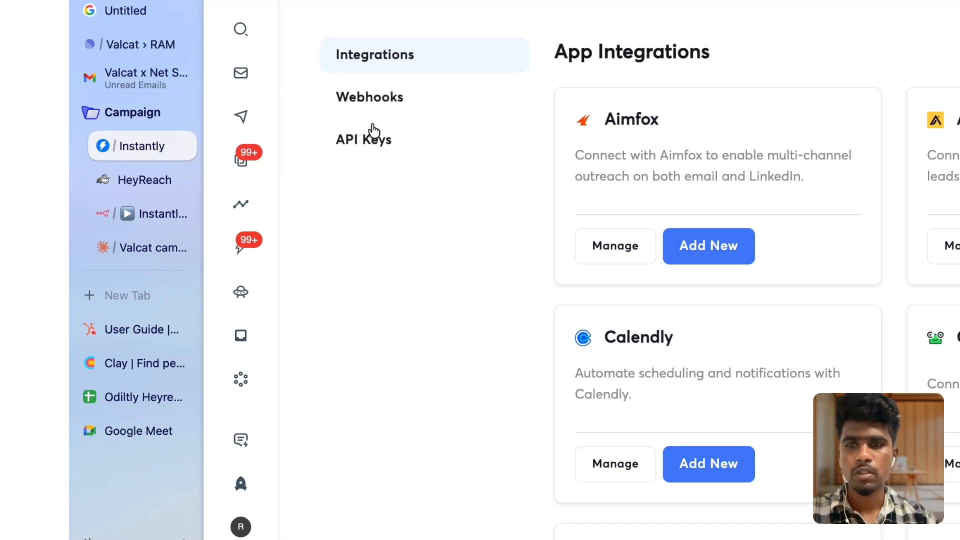
pyautogui.click(394, 111)
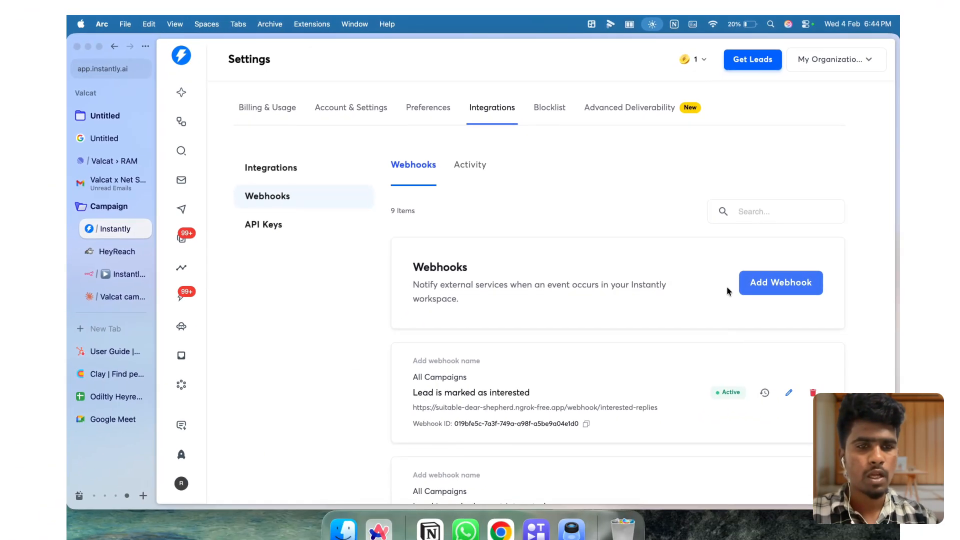
# Step: Start a new webhook with the copied production URL and the event type "Lead is marked as interested"
pyautogui.click(752, 286)
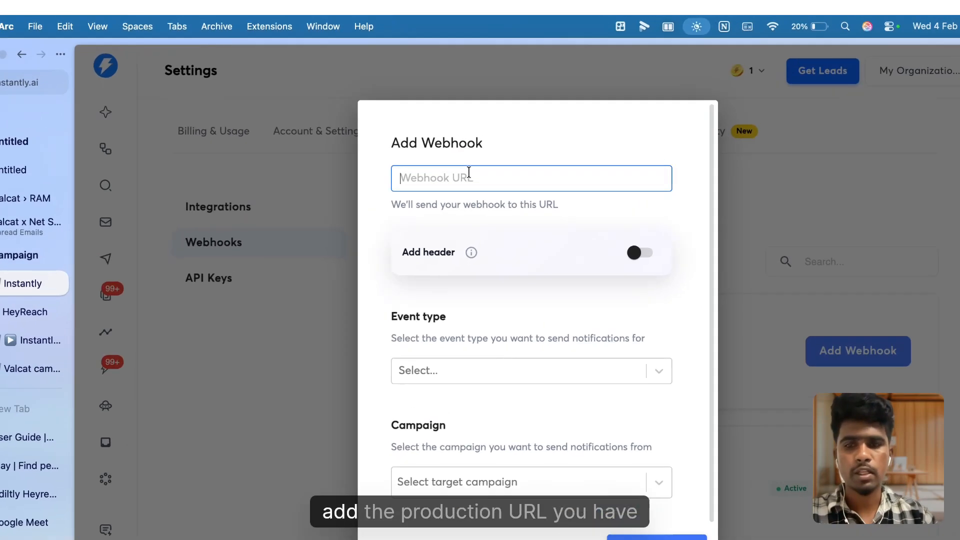
pyautogui.press('super+v')
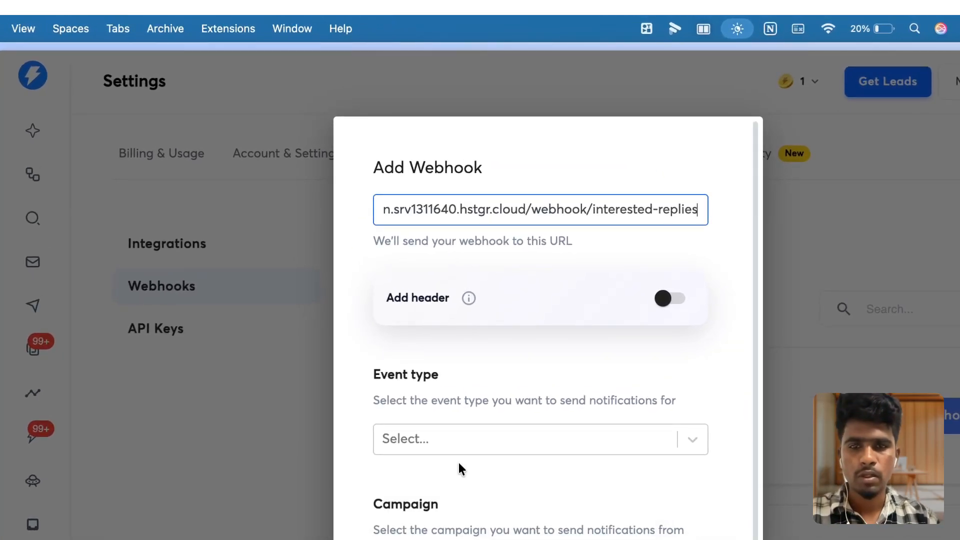
pyautogui.click(472, 436)
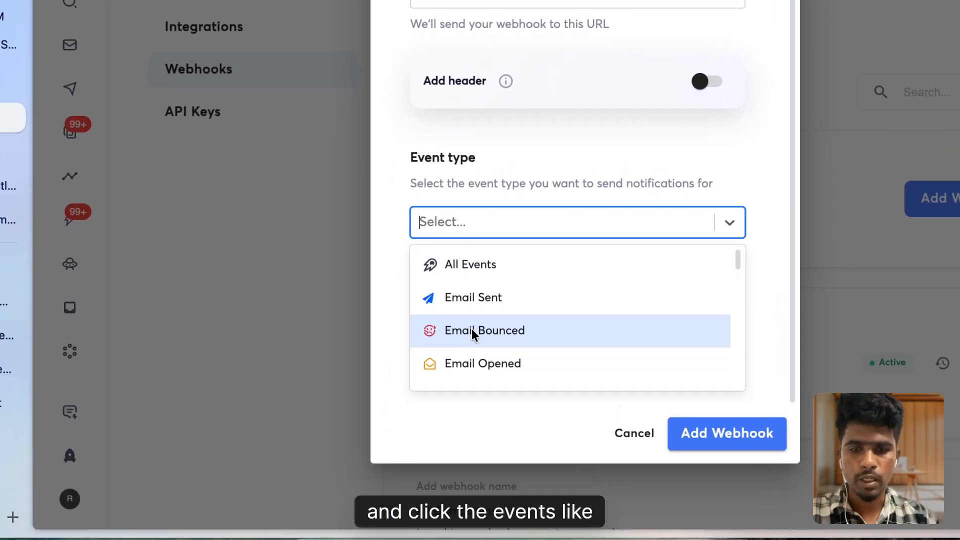
pyautogui.scroll(-2, 475, 306)
pyautogui.scroll(-5, 475, 304)
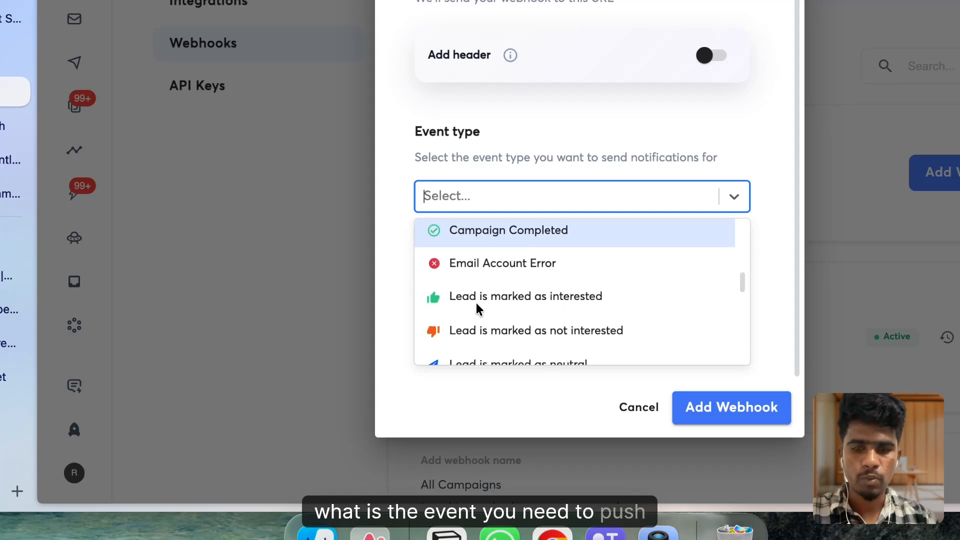
pyautogui.click(499, 295)
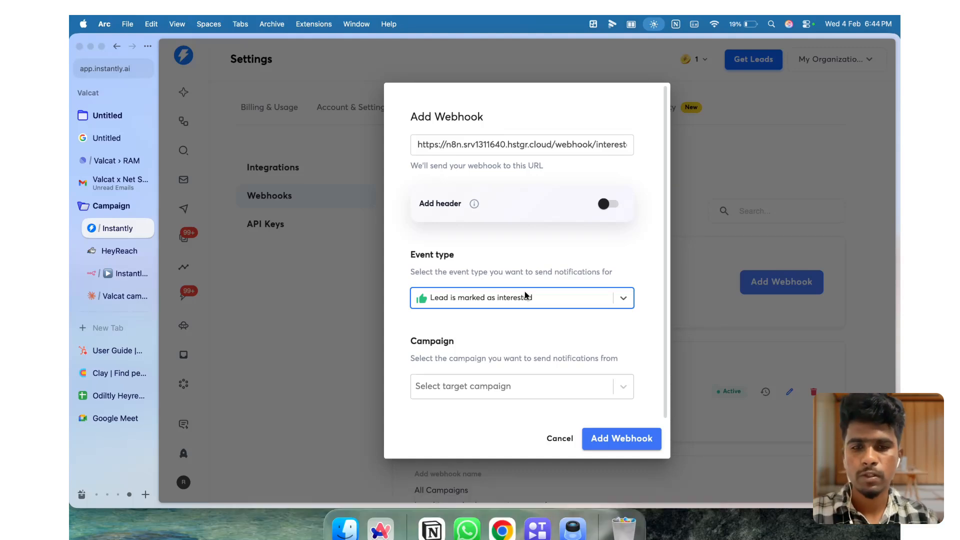
# Step: Target All Campaigns and add the webhook
pyautogui.click(504, 385)
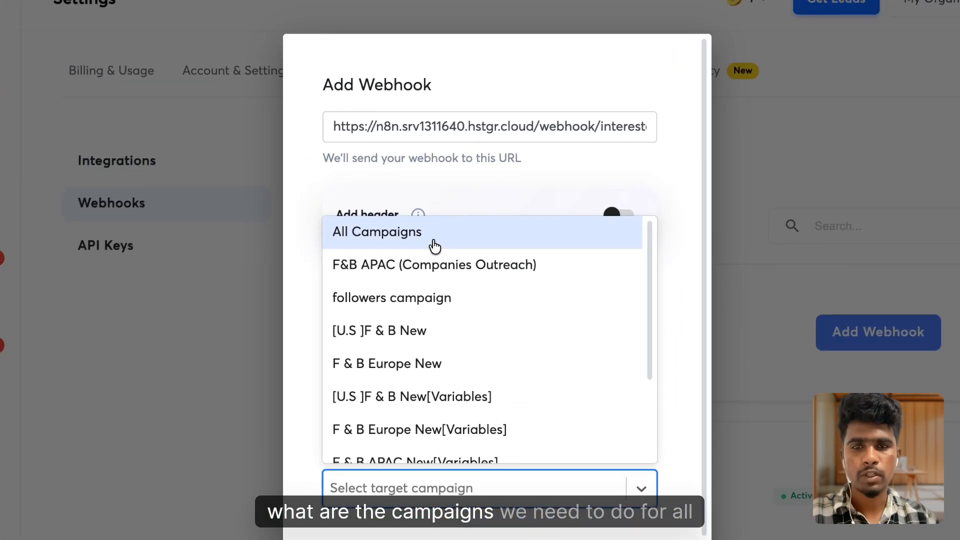
pyautogui.click(434, 245)
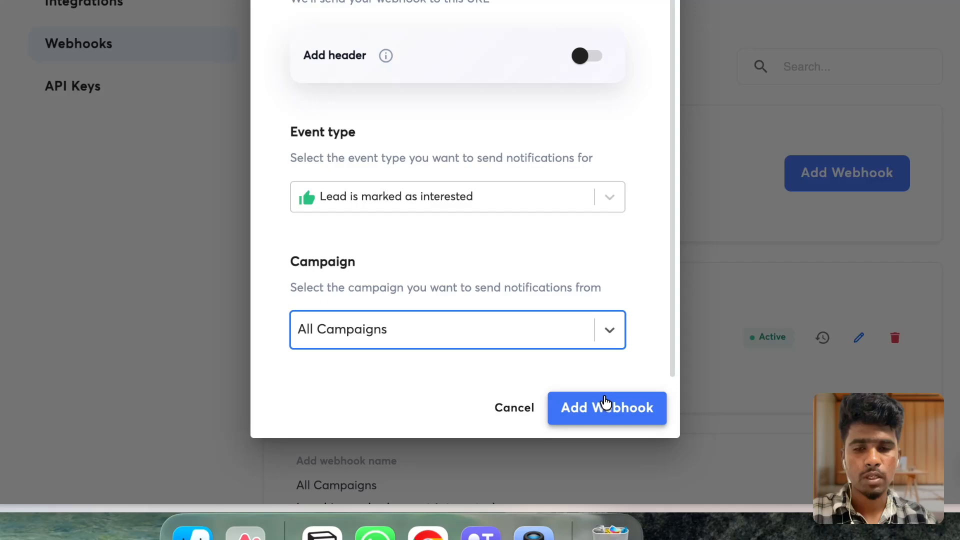
pyautogui.click(605, 403)
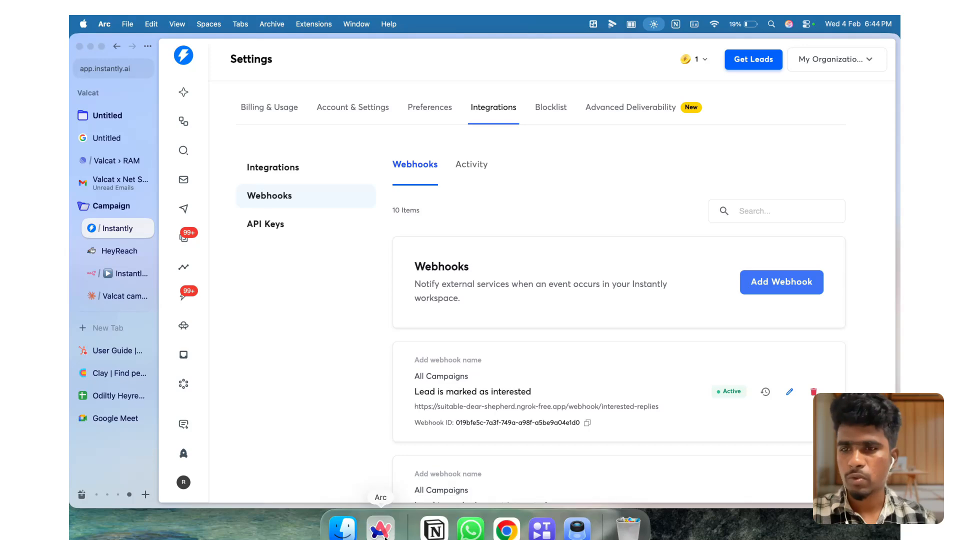
# Step: Return to the n8n workflow, unpin the Webhook node's data to listen for a test event, and close the node
pyautogui.click(125, 275)
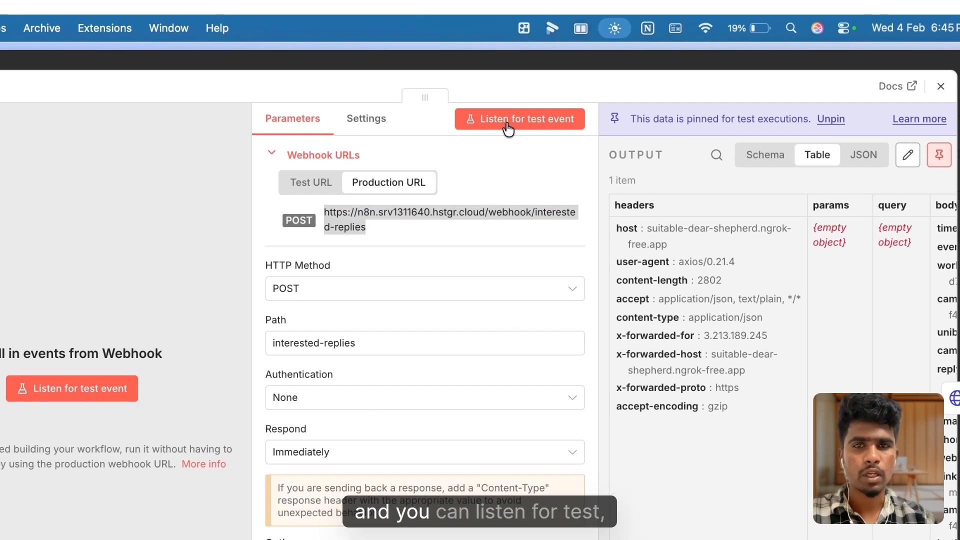
pyautogui.click(733, 47)
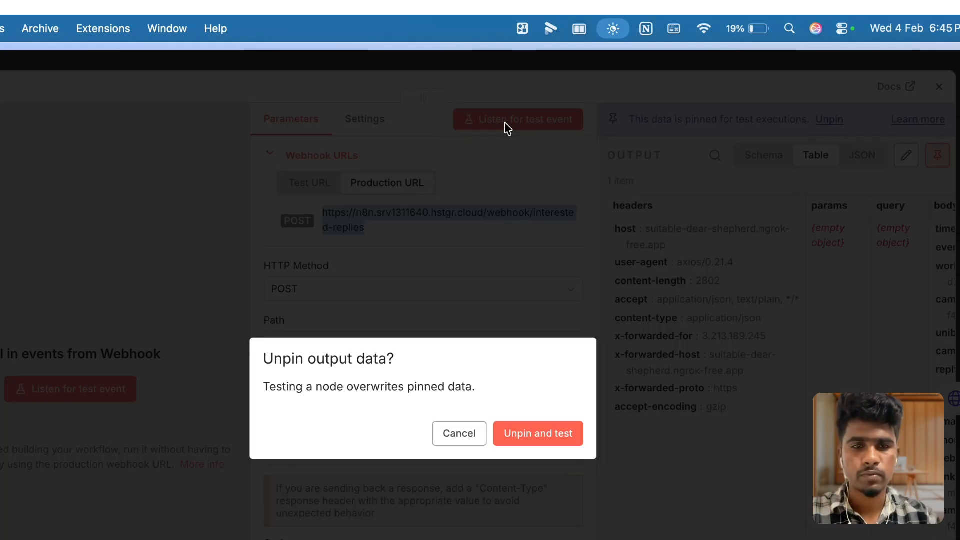
pyautogui.click(556, 447)
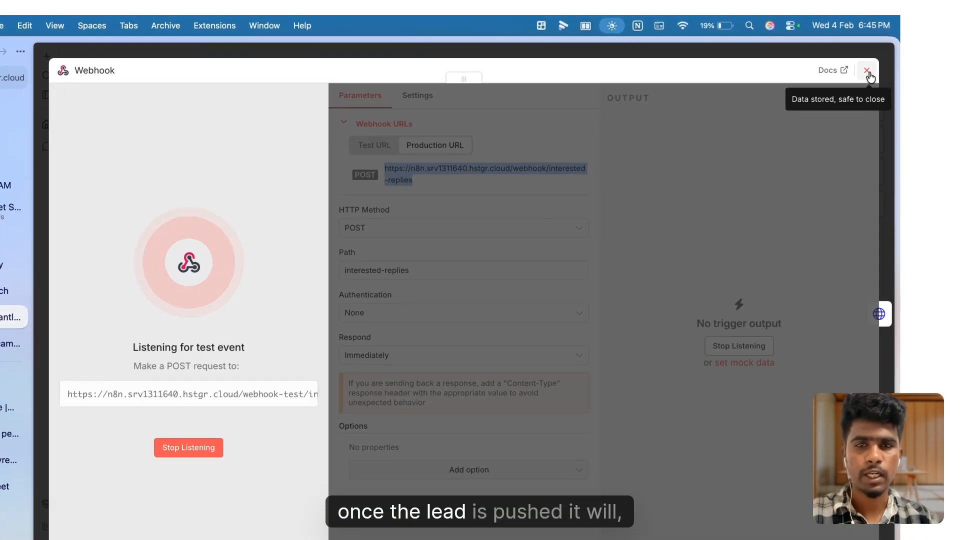
pyautogui.click(871, 62)
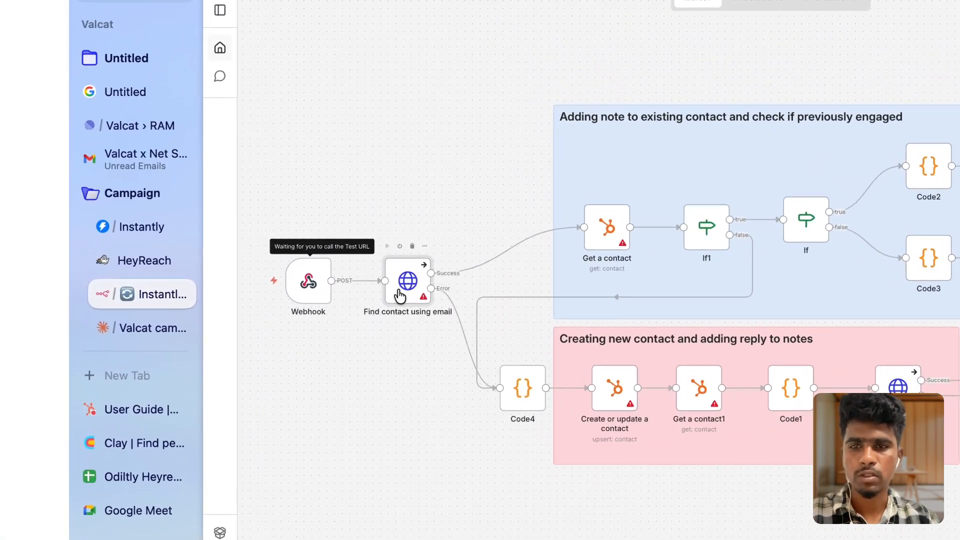
# Step: Open the "Find contact using email" node and start a new HubSpot App Token credential
pyautogui.doubleClick(293, 268)
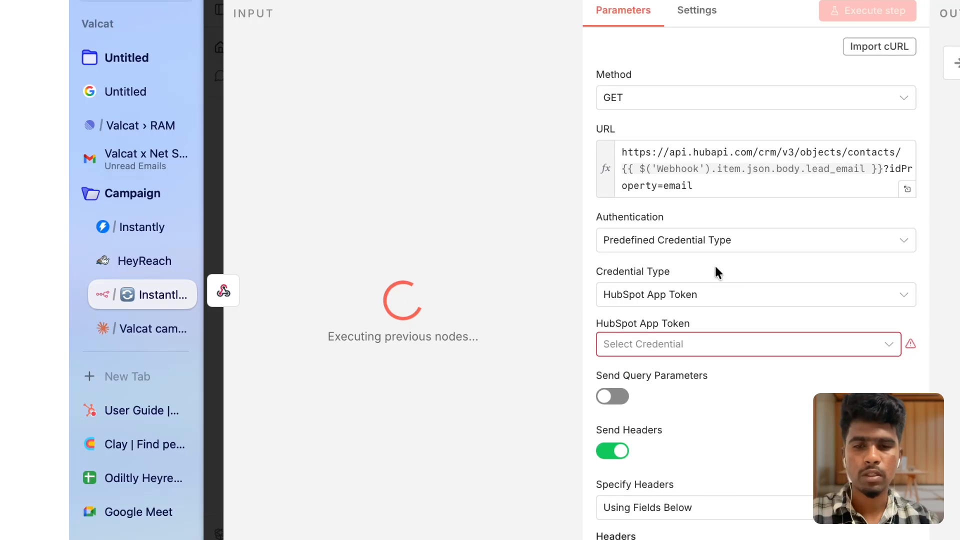
pyautogui.click(679, 344)
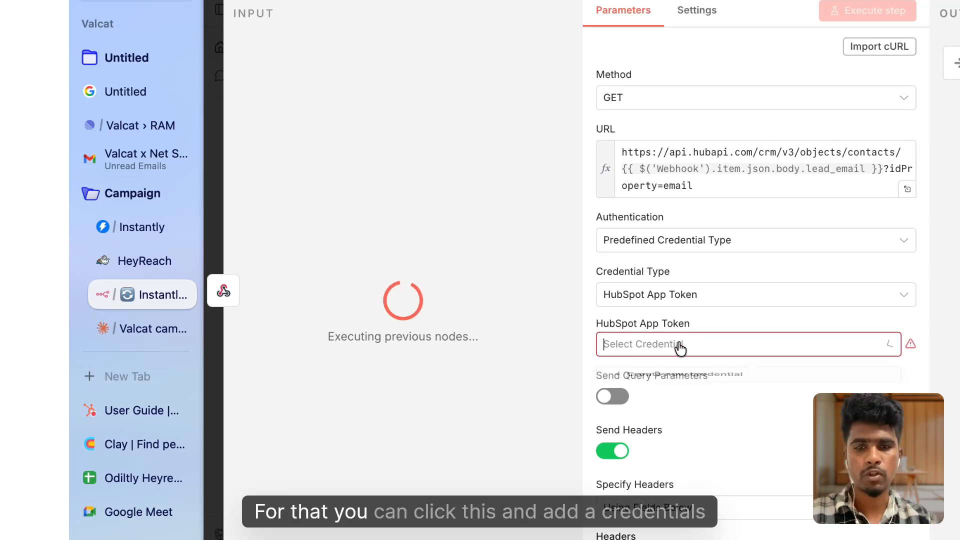
pyautogui.click(699, 388)
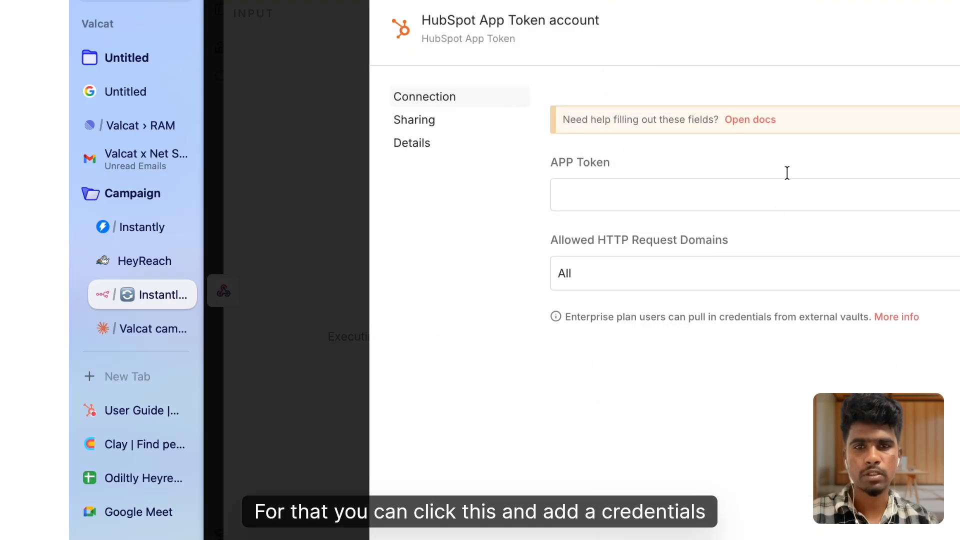
# Step: Open the HubSpot credential documentation and read the app token and developer API key instructions
pyautogui.click(748, 121)
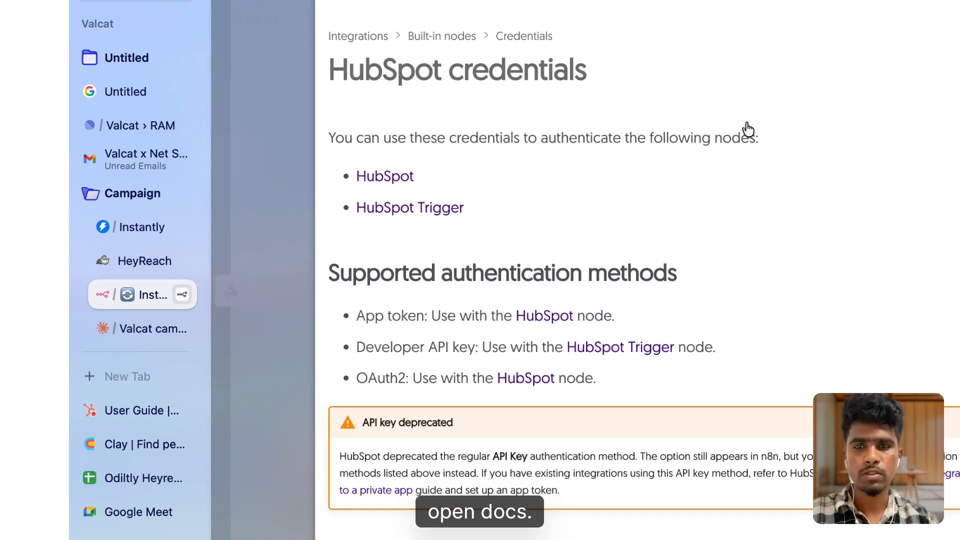
pyautogui.scroll(-5, 533, 389)
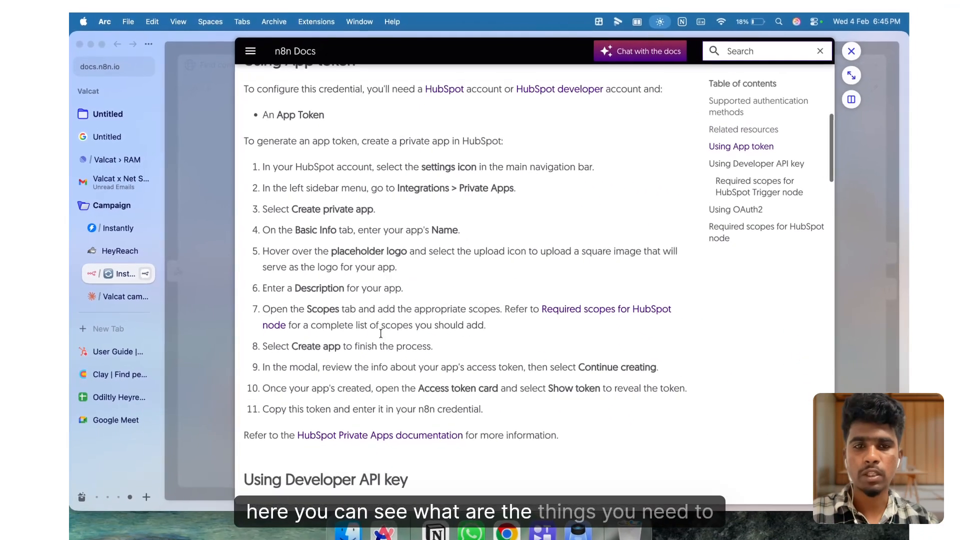
pyautogui.scroll(-10, 377, 332)
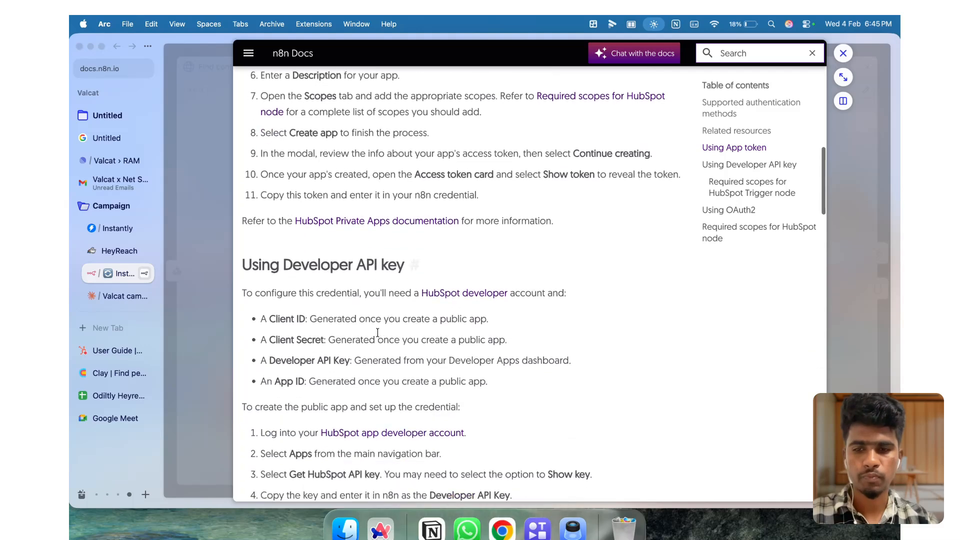
pyautogui.scroll(-4, 377, 334)
pyautogui.scroll(2, 377, 332)
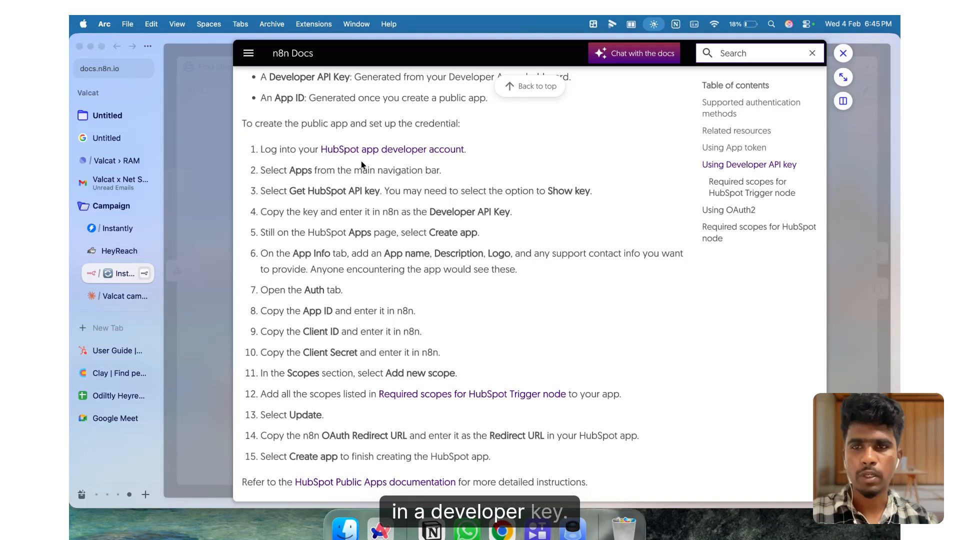
pyautogui.scroll(1, 312, 179)
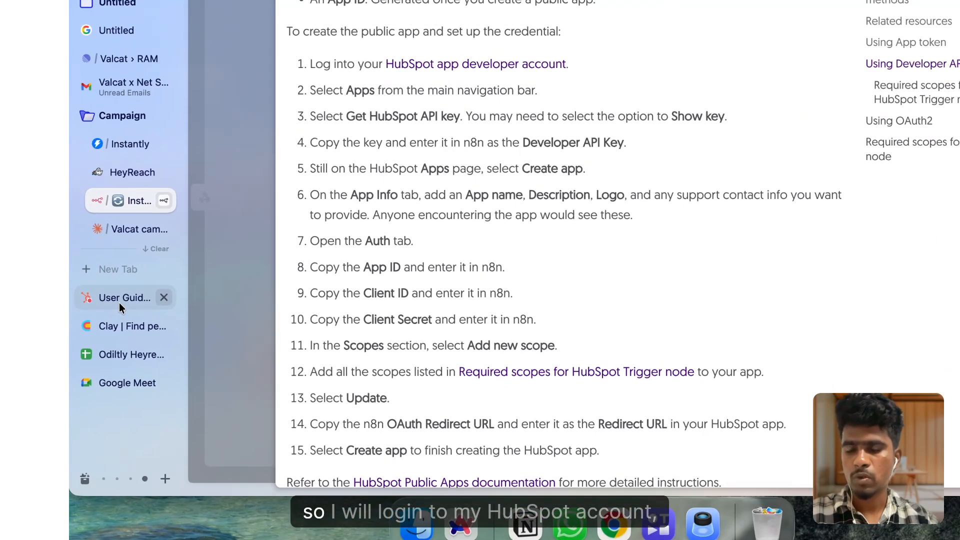
# Step: Switch to HubSpot and open the Legacy Apps list in the Development area
pyautogui.click(117, 350)
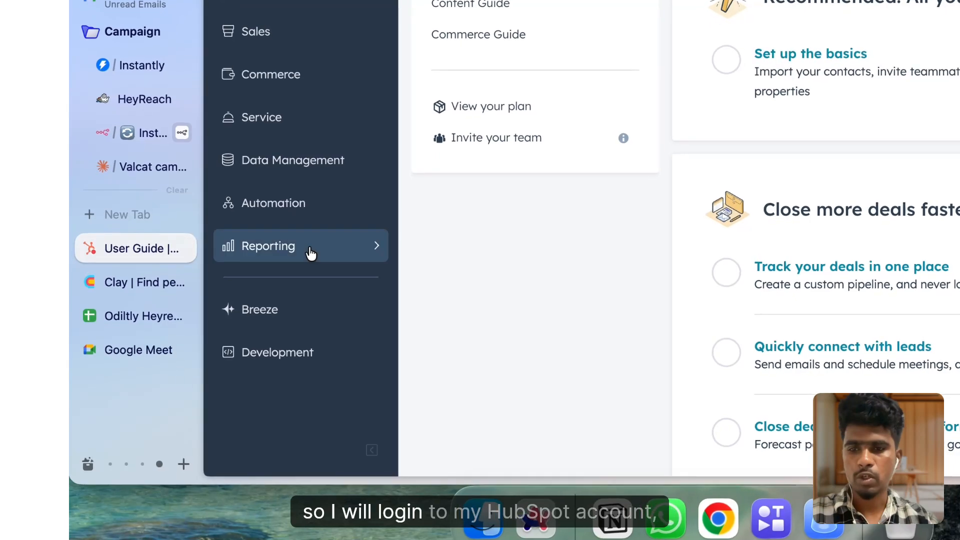
pyautogui.click(320, 354)
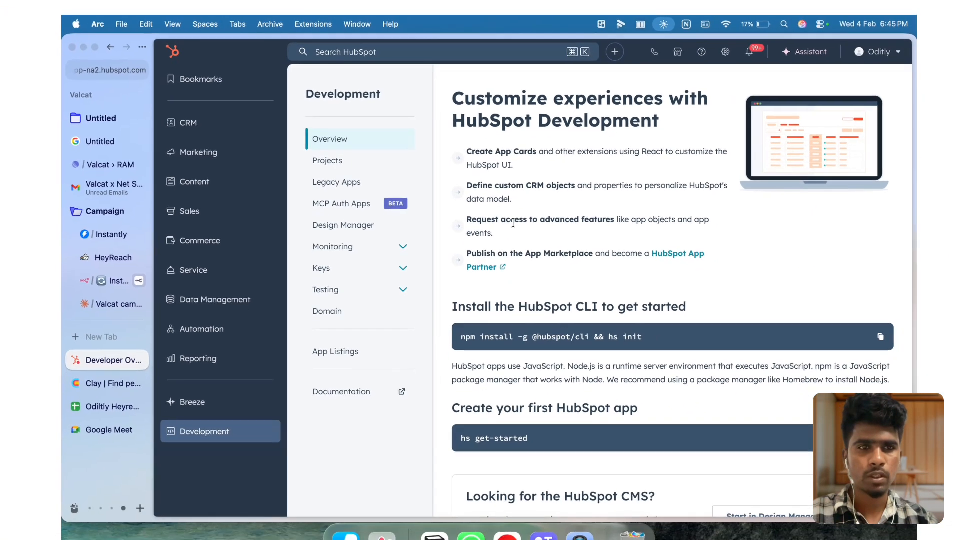
pyautogui.scroll(-2, 705, 97)
pyautogui.scroll(-3, 508, 218)
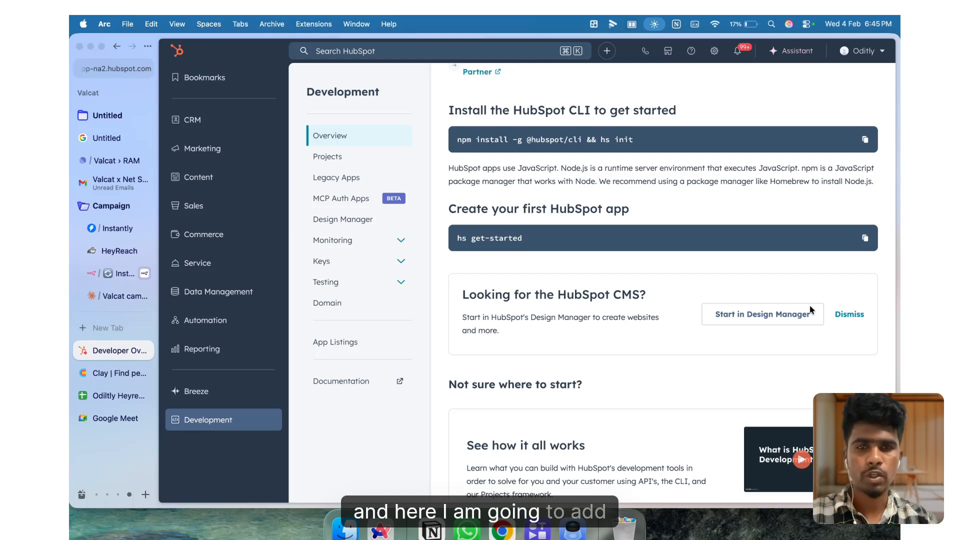
pyautogui.click(338, 179)
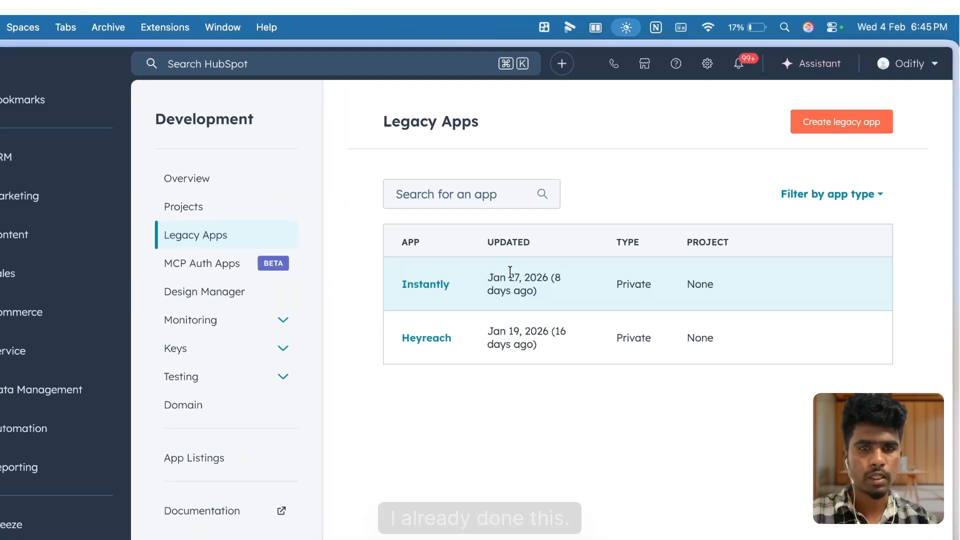
# Step: Look at the existing Instantly legacy app and return to the app list
pyautogui.doubleClick(570, 208)
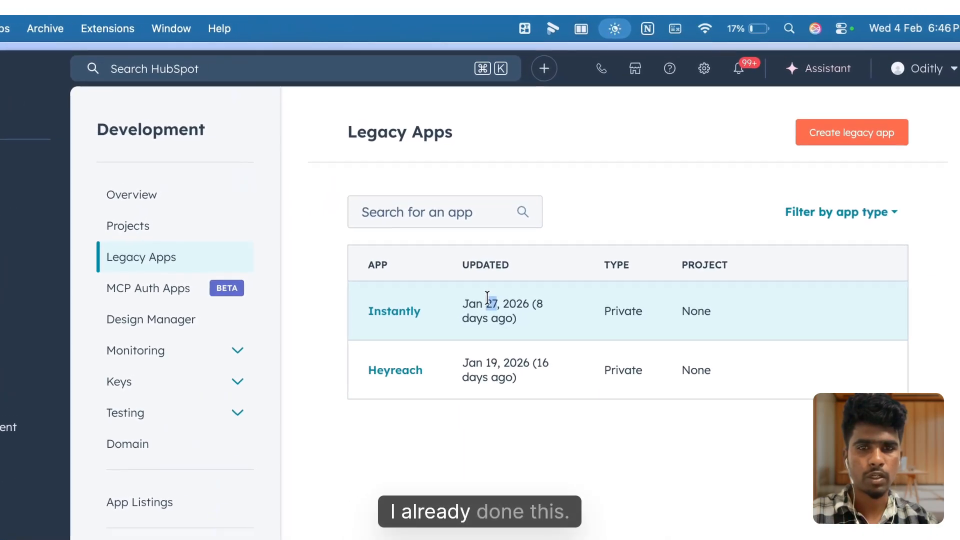
pyautogui.click(393, 322)
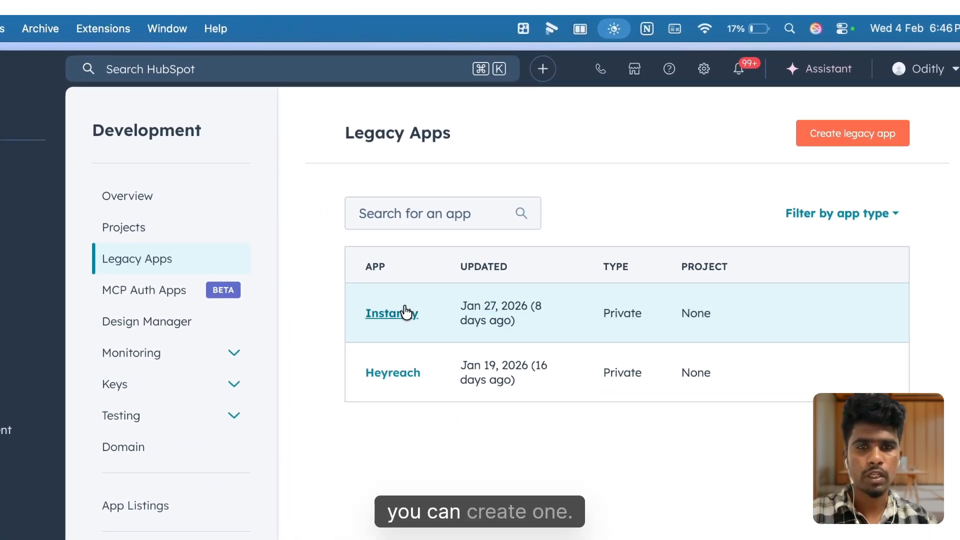
pyautogui.click(405, 309)
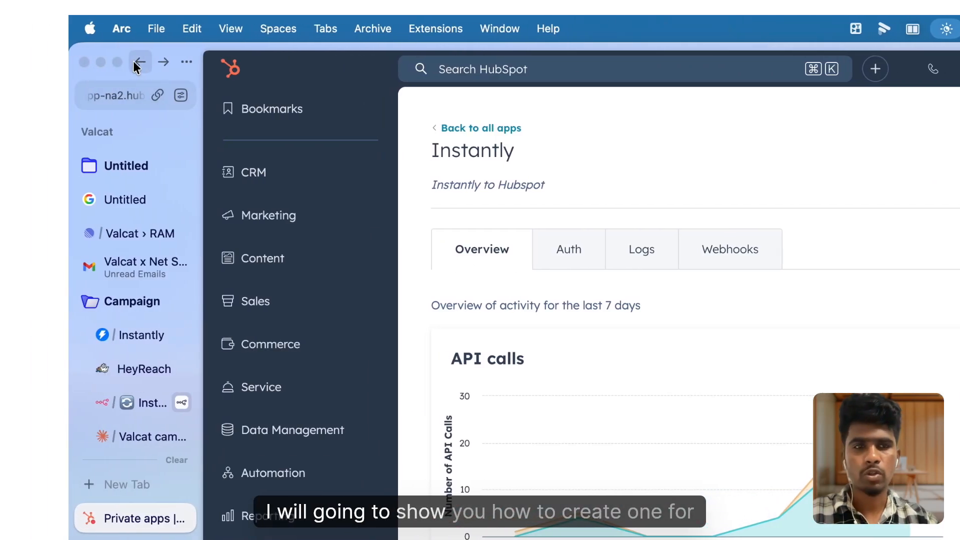
pyautogui.click(134, 62)
# Step: Start a new private legacy app in HubSpot and name it "Instantly V2"
pyautogui.click(836, 133)
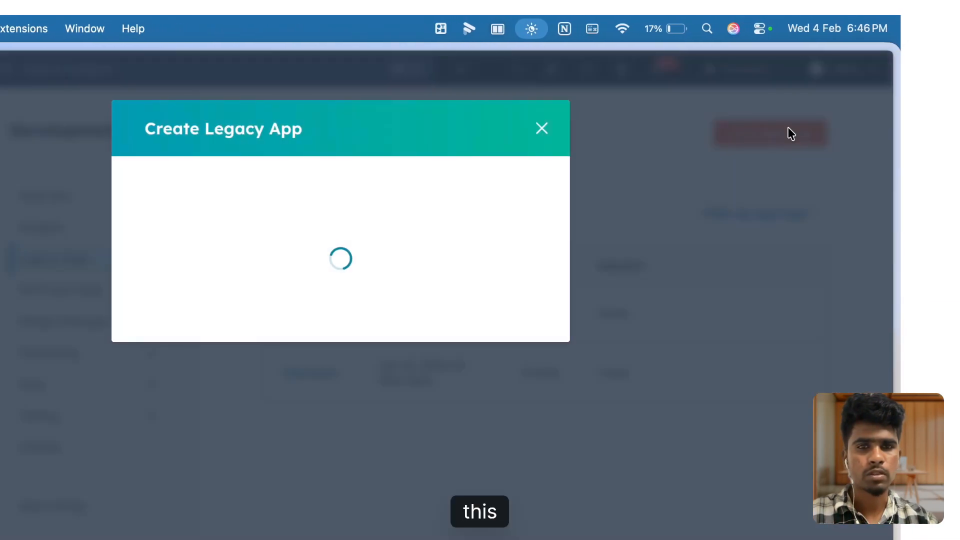
pyautogui.click(431, 429)
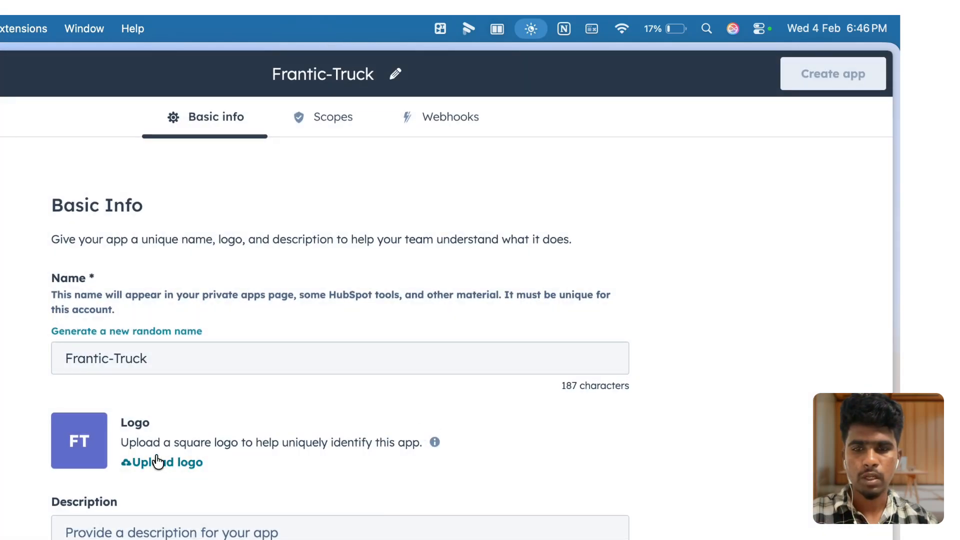
pyautogui.moveTo(166, 361); pyautogui.dragTo(33, 356)
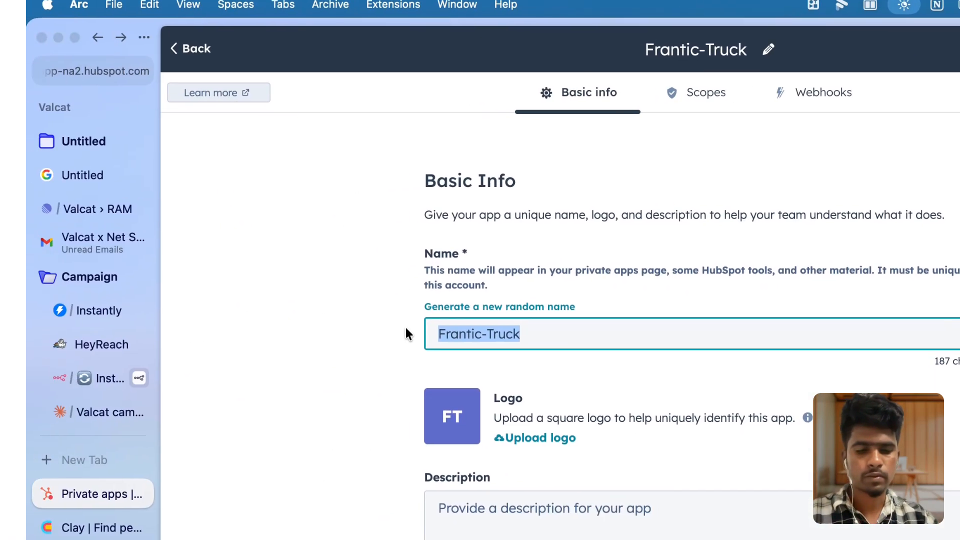
pyautogui.press('BackSpace')
pyautogui.write('Ins')
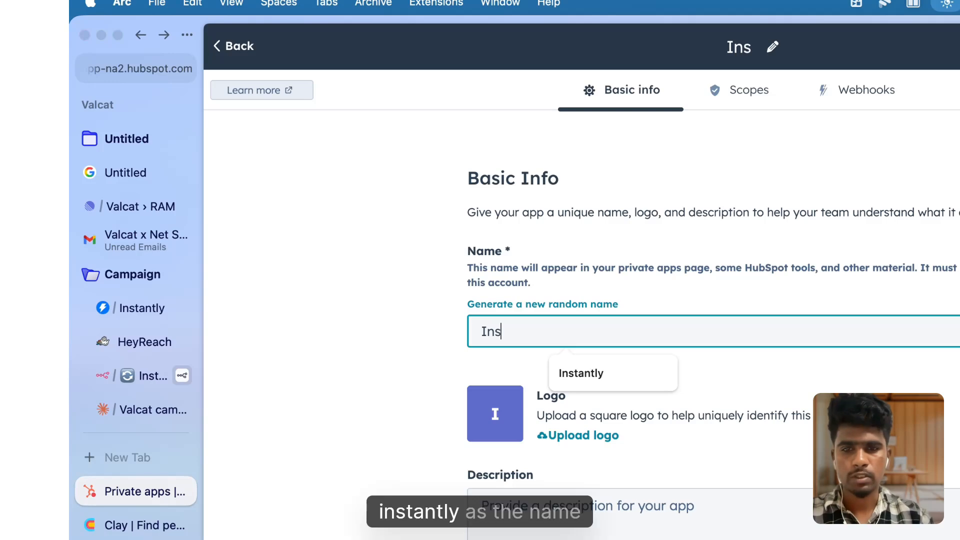
pyautogui.click(588, 364)
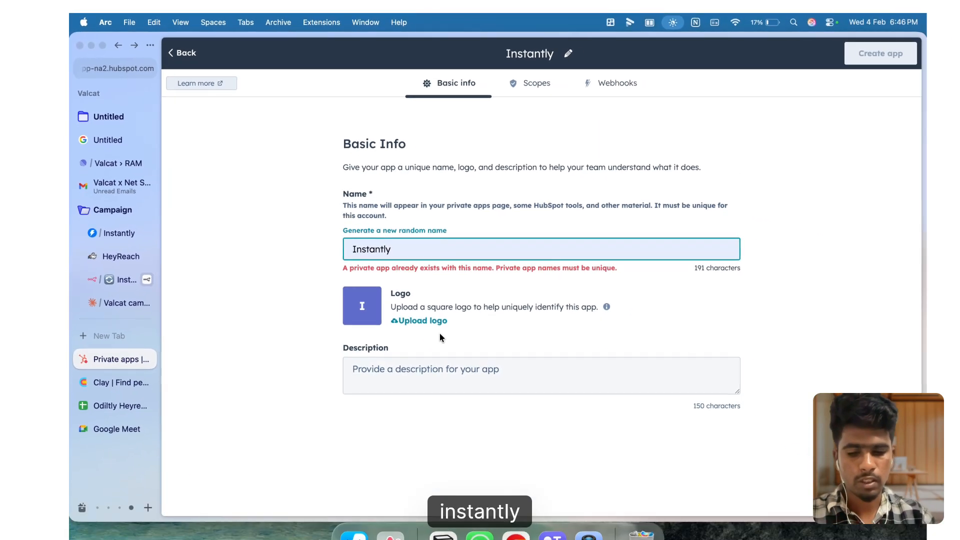
pyautogui.write('V2')
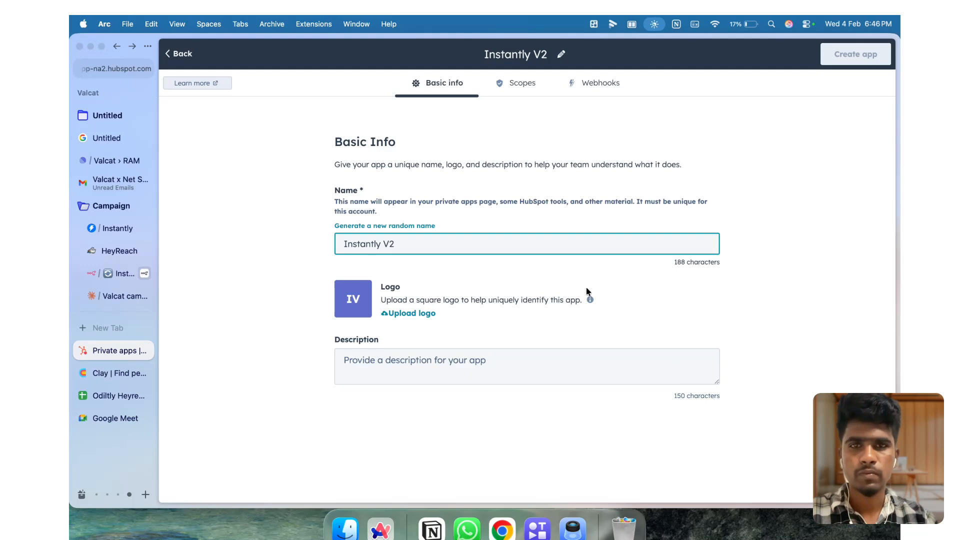
# Step: Open the scope picker for the new app and browse the available CRM scopes
pyautogui.click(513, 85)
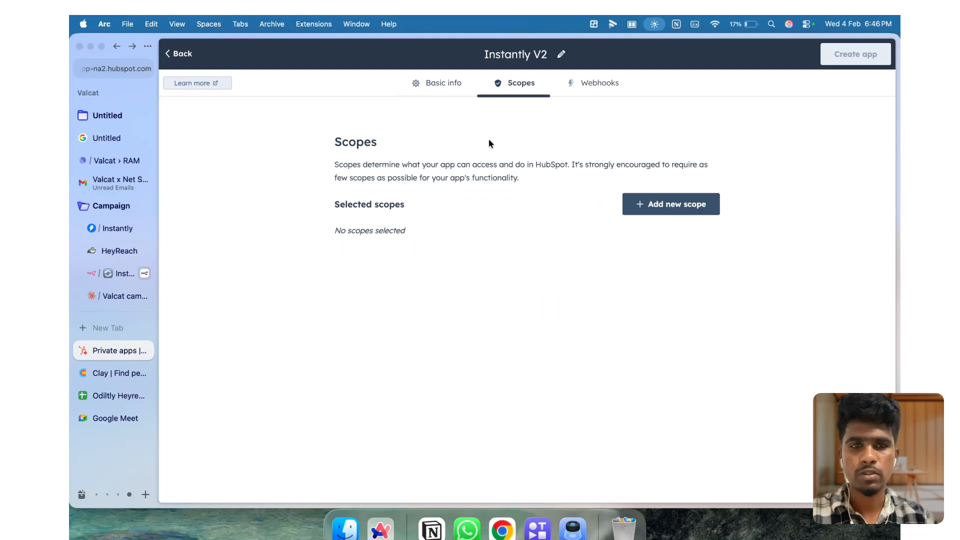
pyautogui.click(677, 196)
pyautogui.scroll(-3, 536, 289)
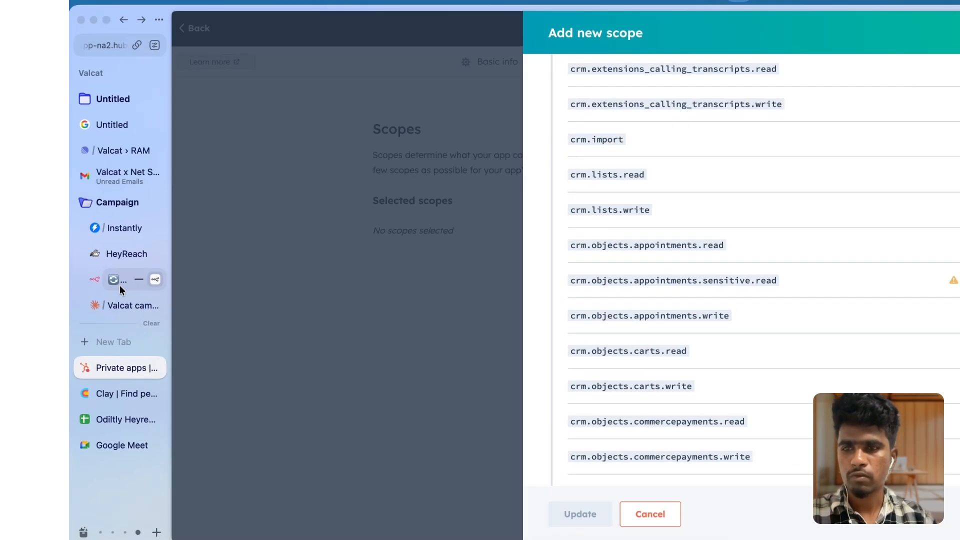
# Step: Switch to the n8n HubSpot credential documentation and examine the required scopes for the HubSpot Trigger node and the HubSpot node
pyautogui.click(123, 273)
pyautogui.scroll(-15, 499, 382)
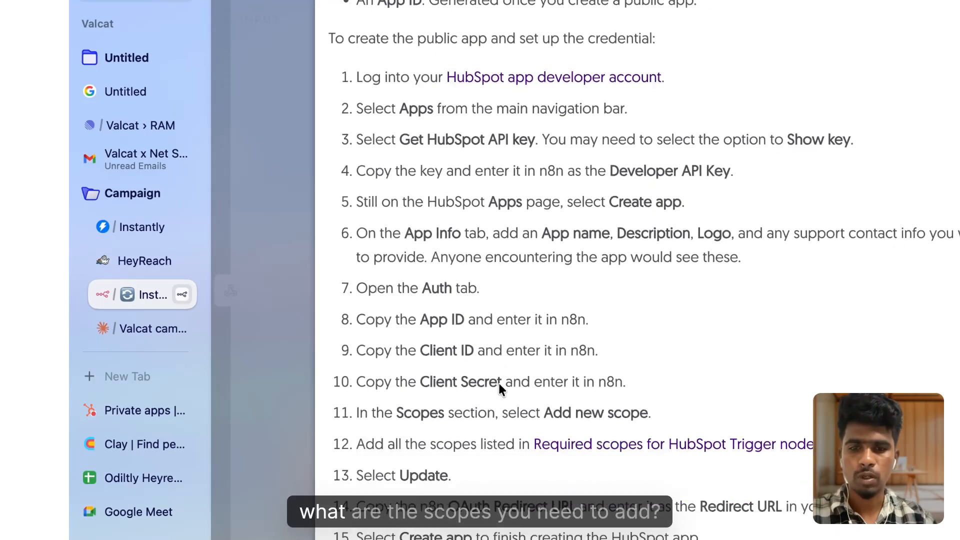
pyautogui.scroll(3, 501, 389)
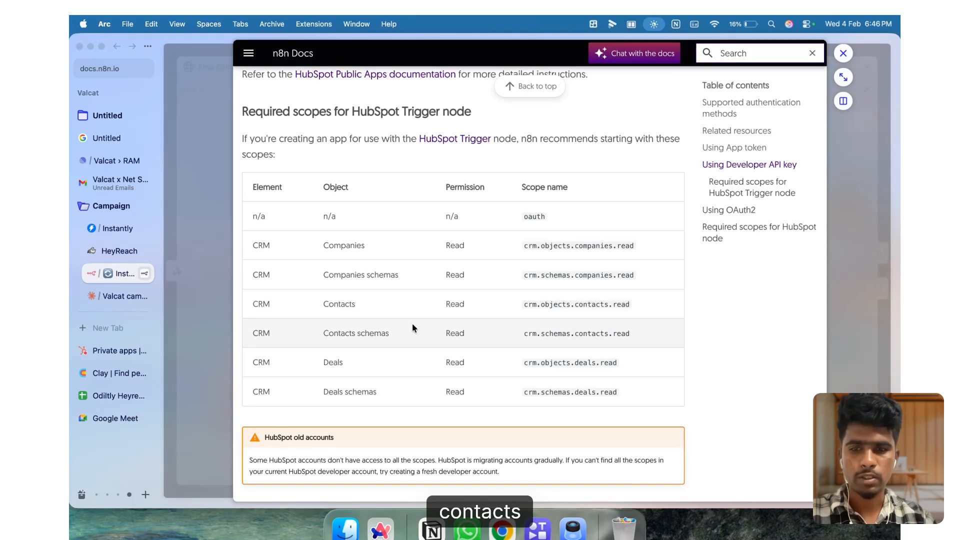
pyautogui.scroll(-15, 411, 323)
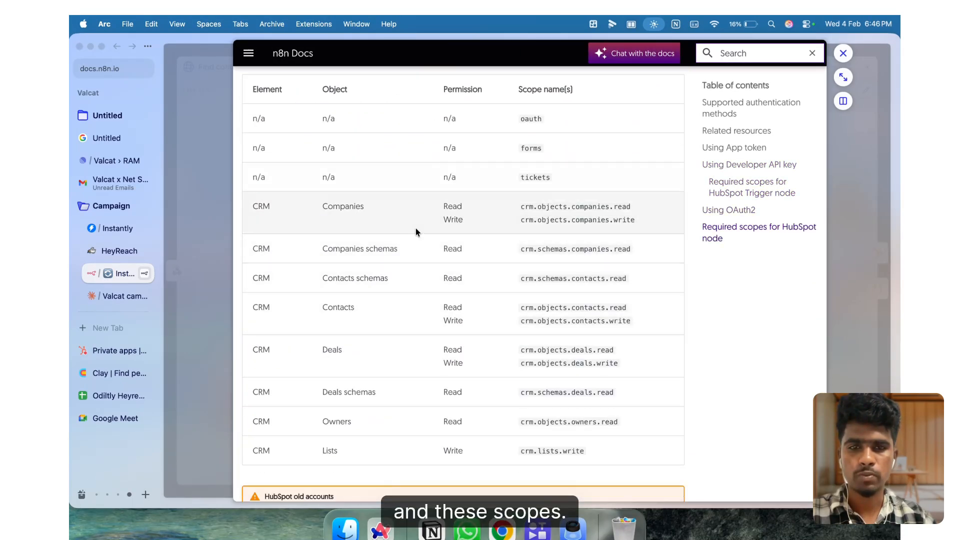
pyautogui.scroll(-5, 415, 228)
pyautogui.scroll(15, 415, 228)
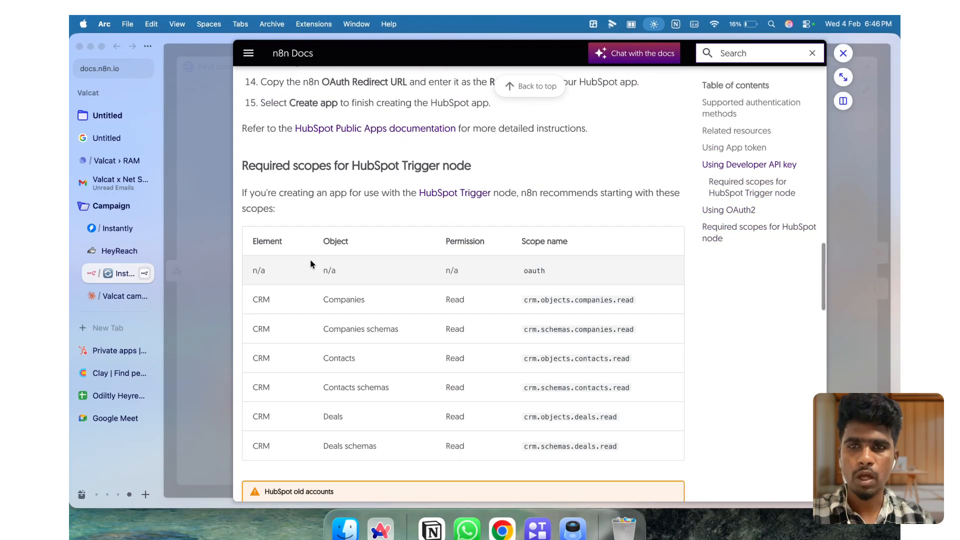
pyautogui.scroll(4, 412, 229)
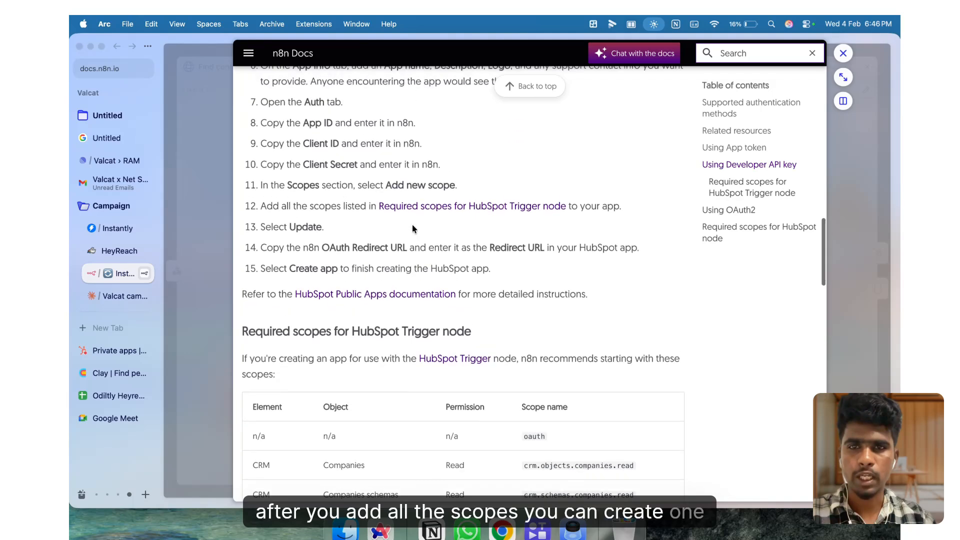
pyautogui.scroll(4, 412, 229)
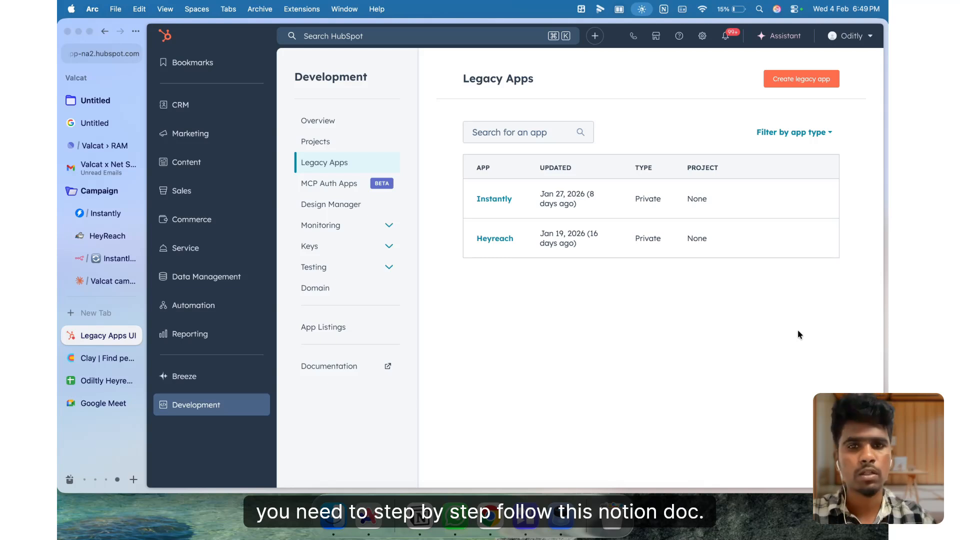
# Step: Open the authentication details of the existing Instantly legacy app in HubSpot, reveal the access token and copy it
pyautogui.click(503, 198)
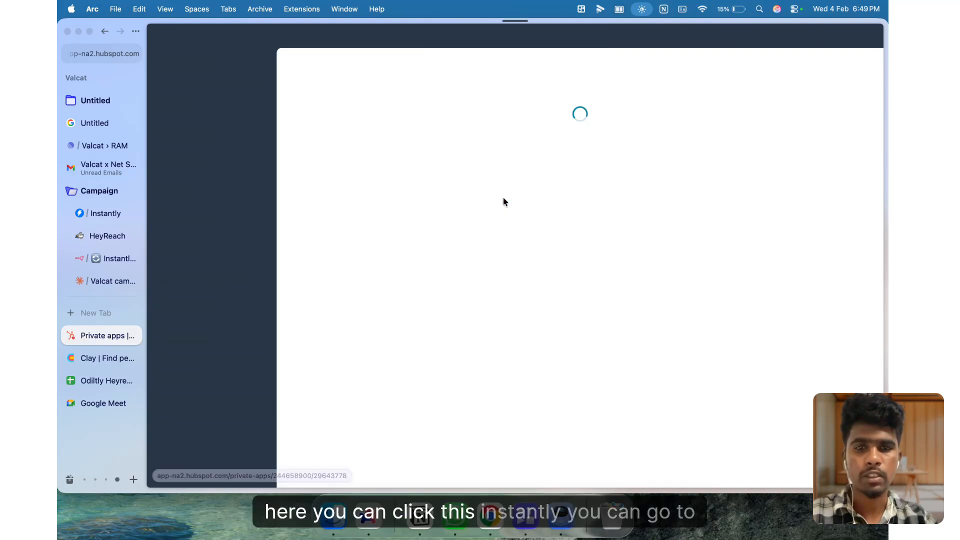
pyautogui.click(388, 158)
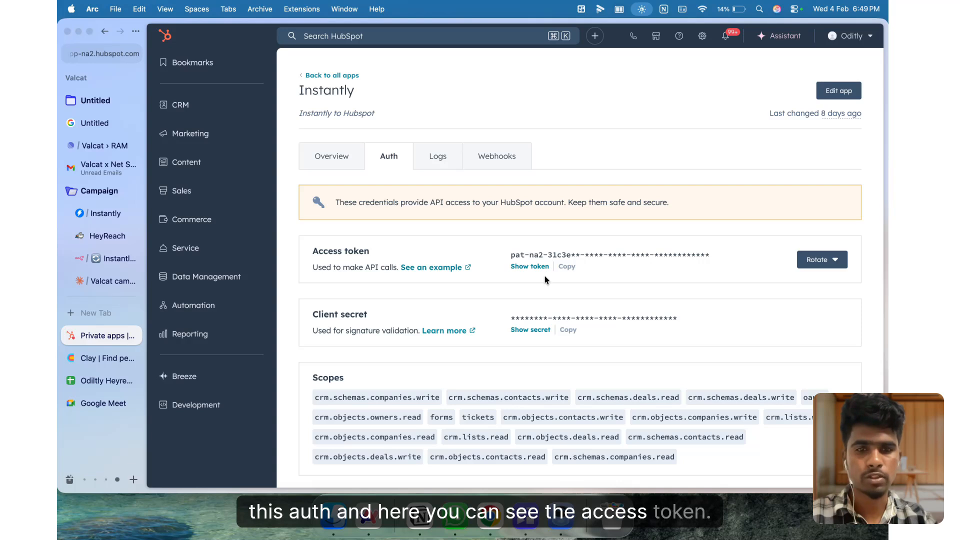
pyautogui.click(531, 268)
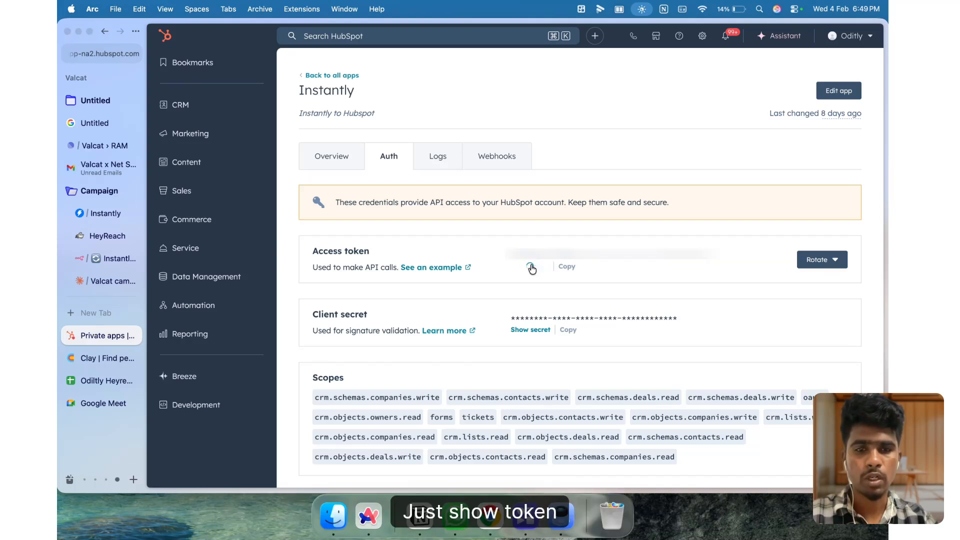
pyautogui.click(566, 266)
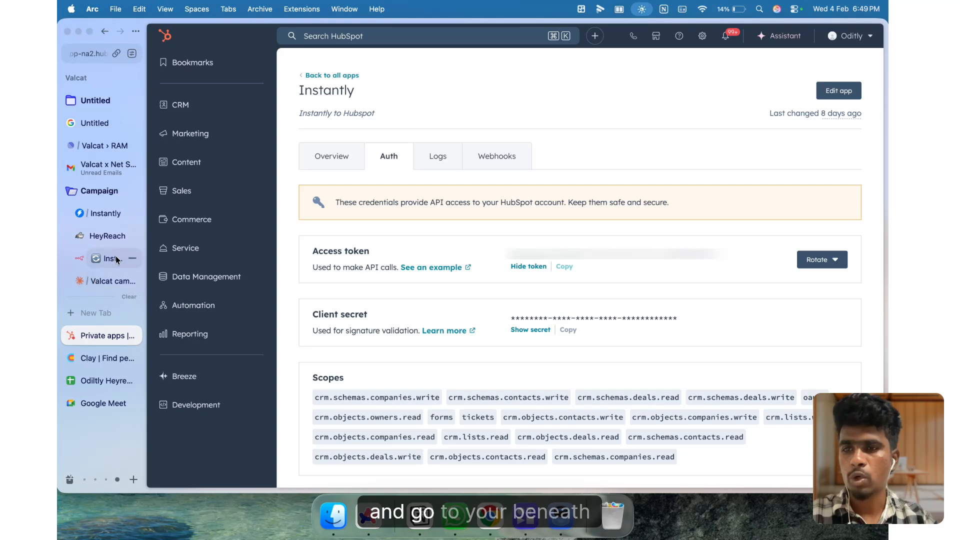
# Step: Paste the access token as the APP Token of the HubSpot credential in n8n, save and close it, and accept saving the browser password
pyautogui.click(106, 258)
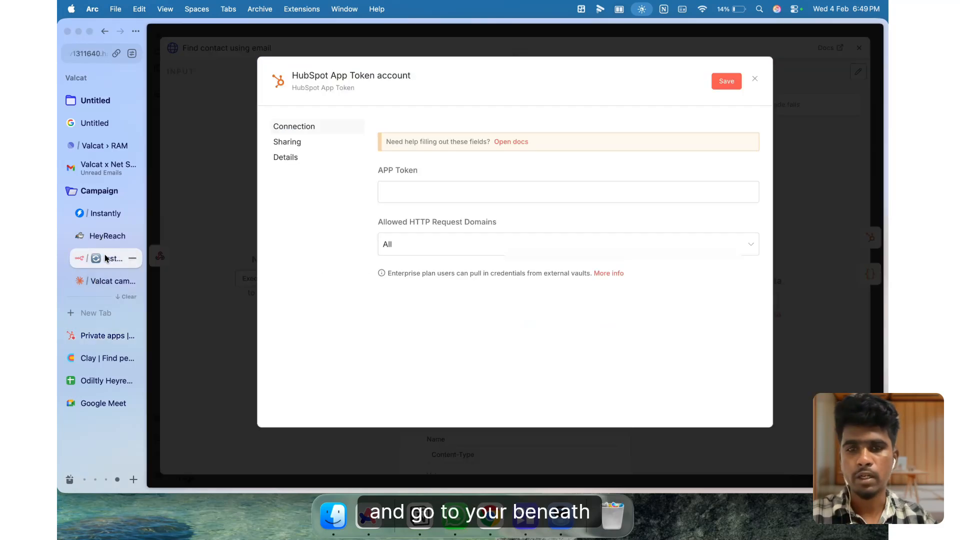
pyautogui.click(394, 194)
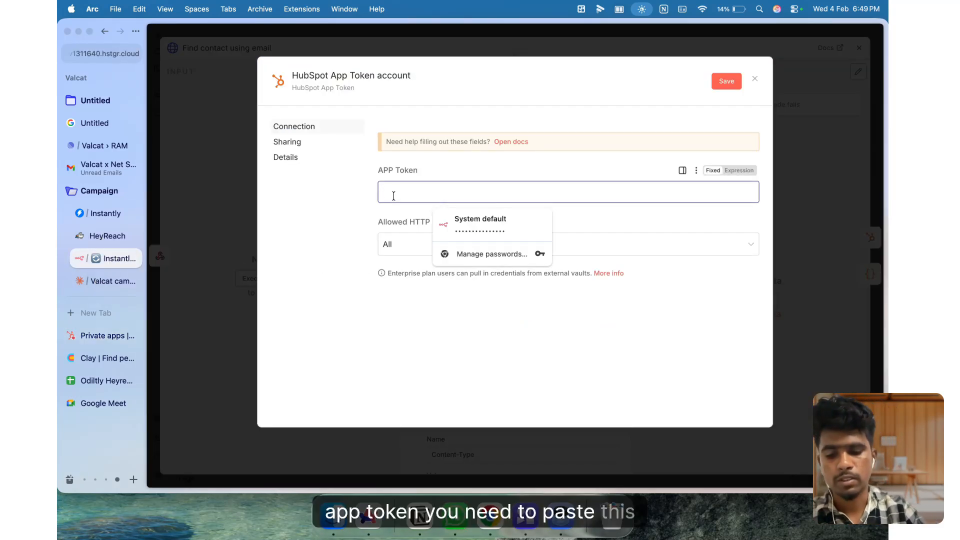
pyautogui.press('super+v')
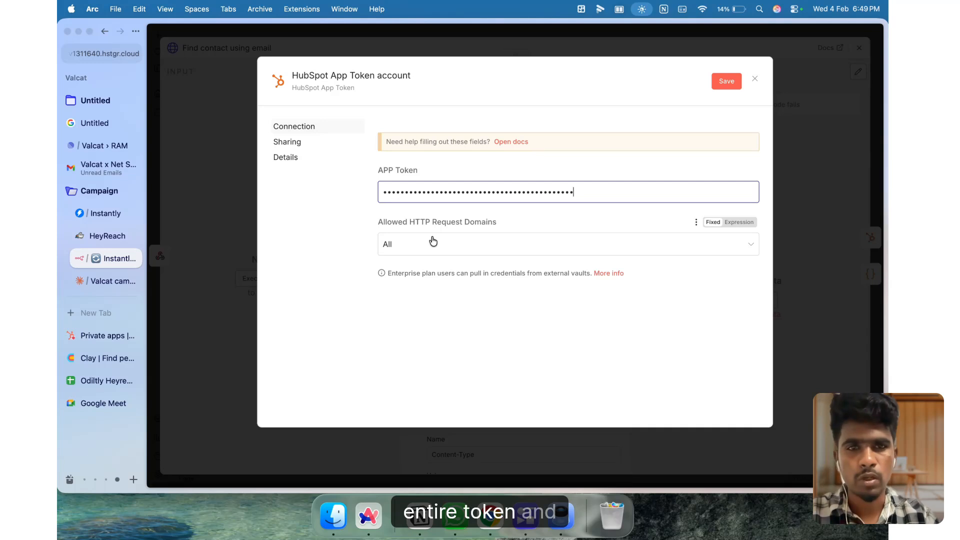
pyautogui.click(723, 80)
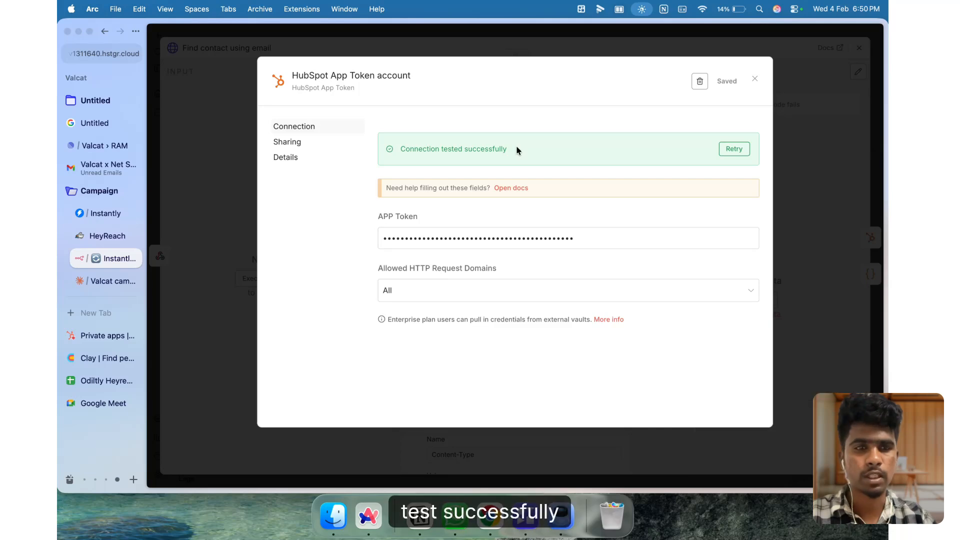
pyautogui.click(753, 78)
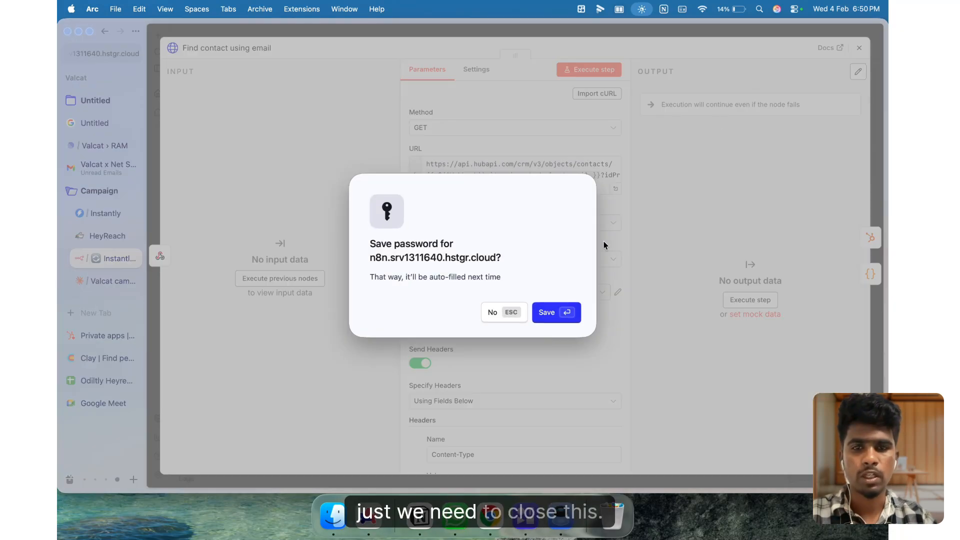
pyautogui.click(547, 312)
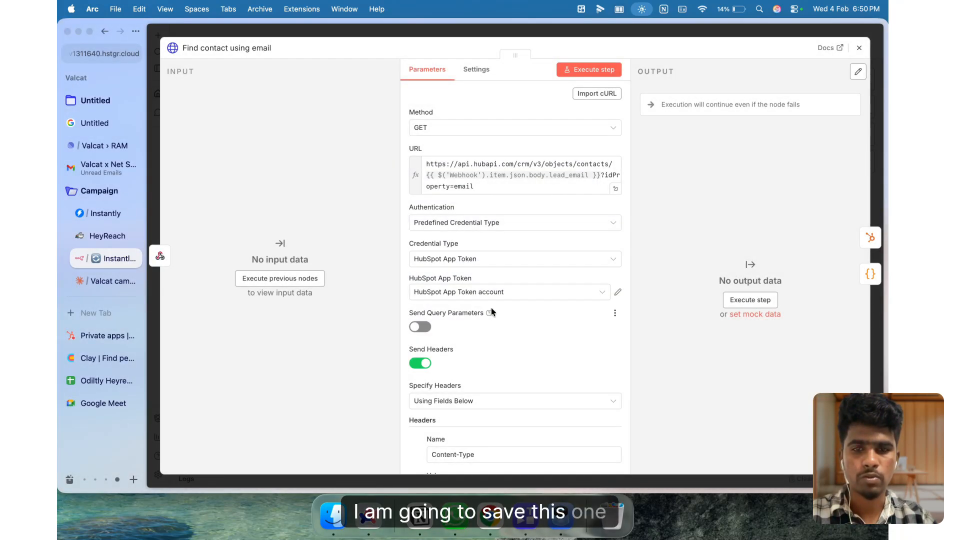
# Step: Execute the "Find contact using email" node and return to the workflow canvas
pyautogui.scroll(-1, 485, 307)
pyautogui.scroll(1, 485, 306)
pyautogui.click(599, 69)
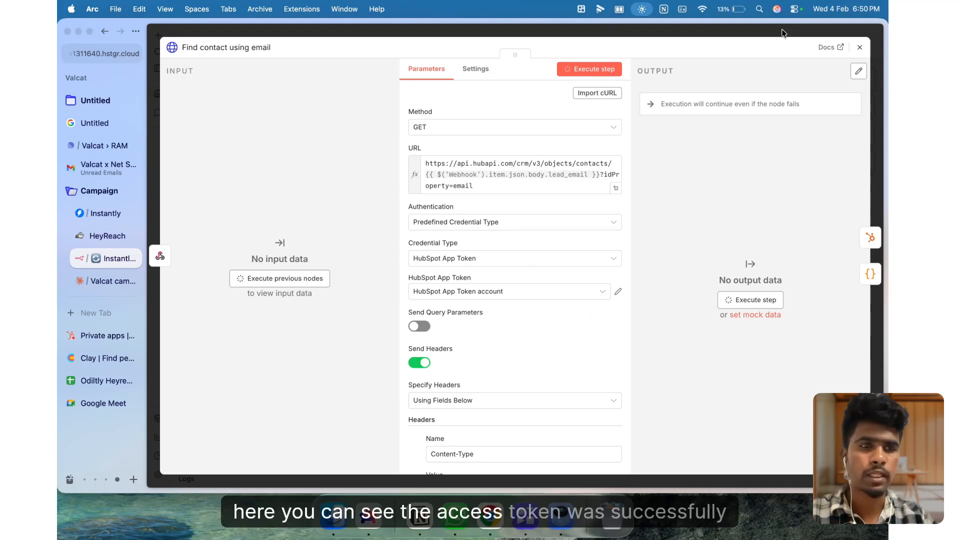
pyautogui.click(859, 47)
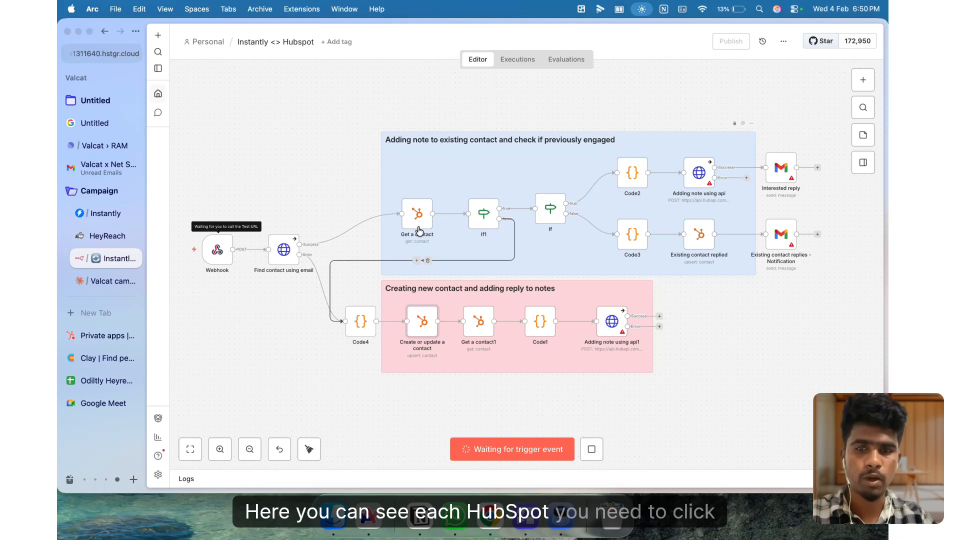
# Step: Check which HubSpot credential the "Create or update a contact" node uses and return to the canvas
pyautogui.doubleClick(422, 321)
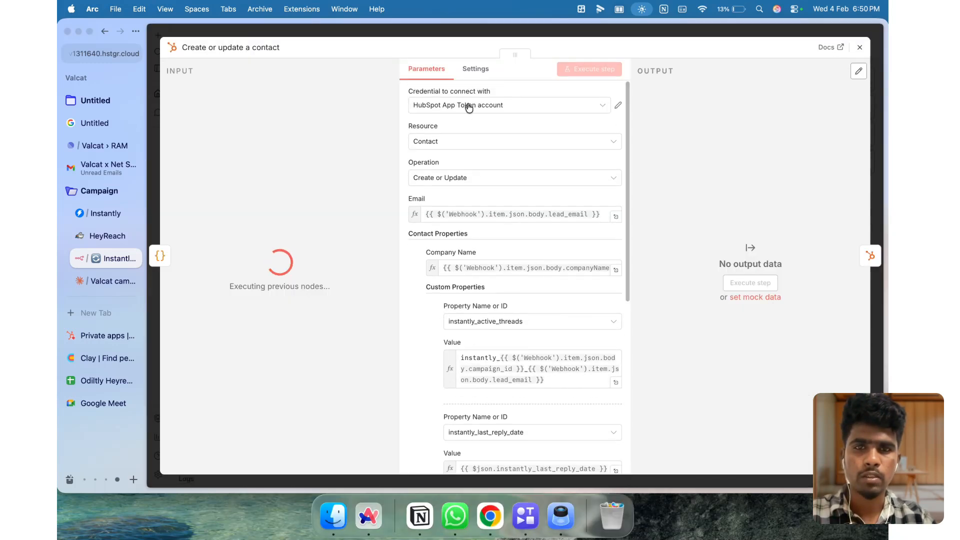
pyautogui.click(518, 113)
pyautogui.click(670, 105)
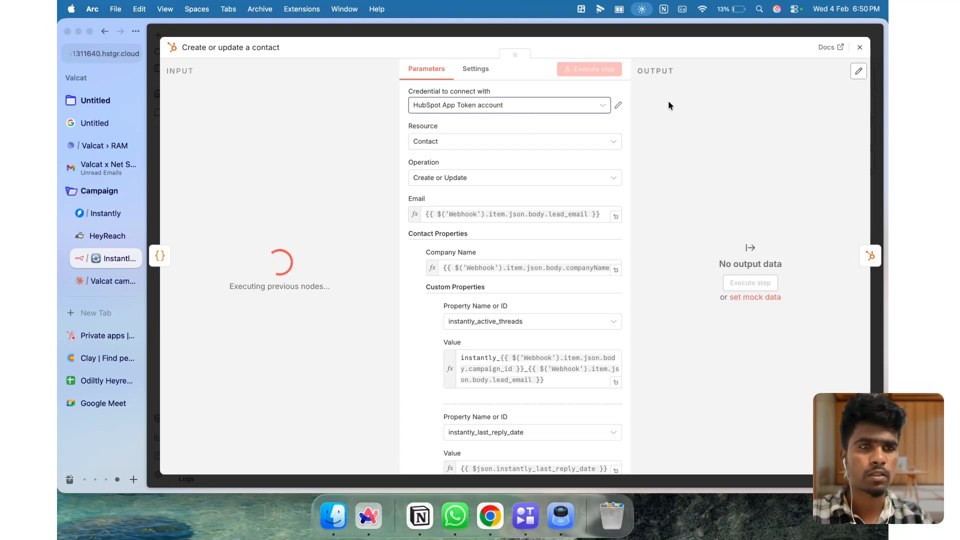
pyautogui.click(859, 47)
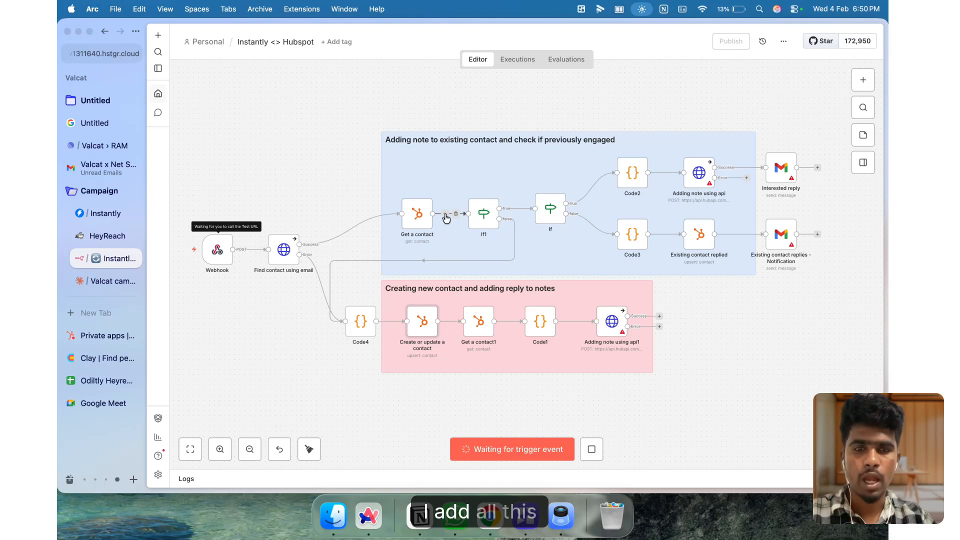
# Step: Open the "Adding note using api1" node to apply the HubSpot App Token account credential, review its parameters and close it
pyautogui.hscroll(5, 553, 194)
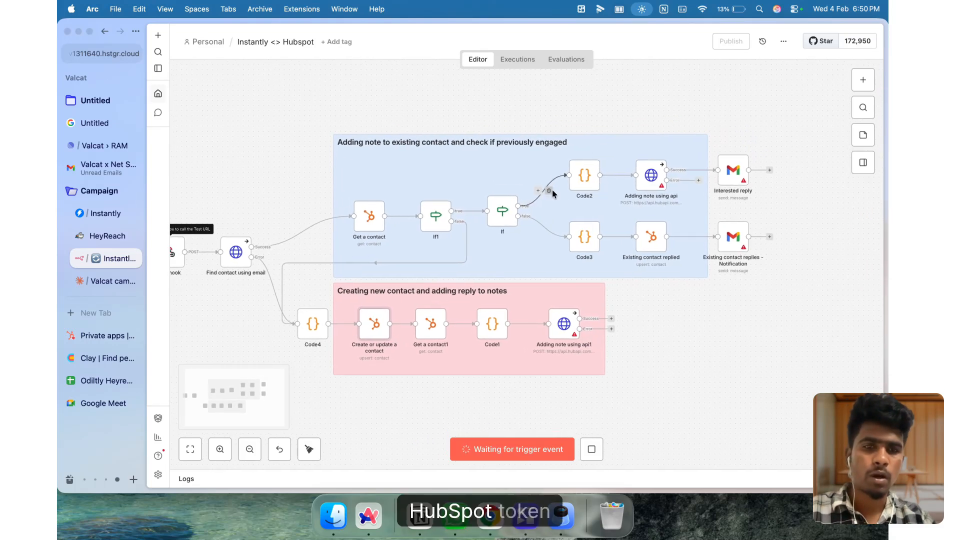
pyautogui.hscroll(1, 554, 195)
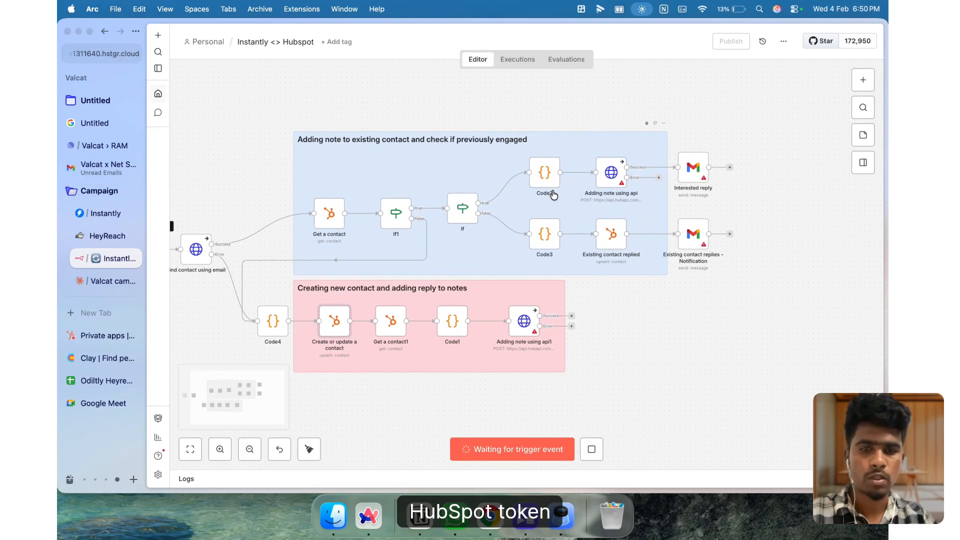
pyautogui.doubleClick(528, 327)
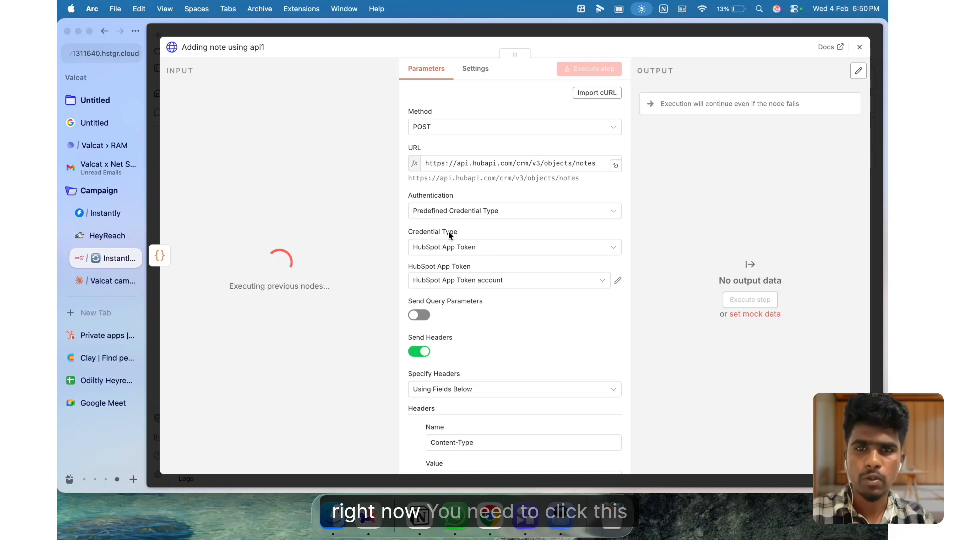
pyautogui.scroll(-2, 449, 232)
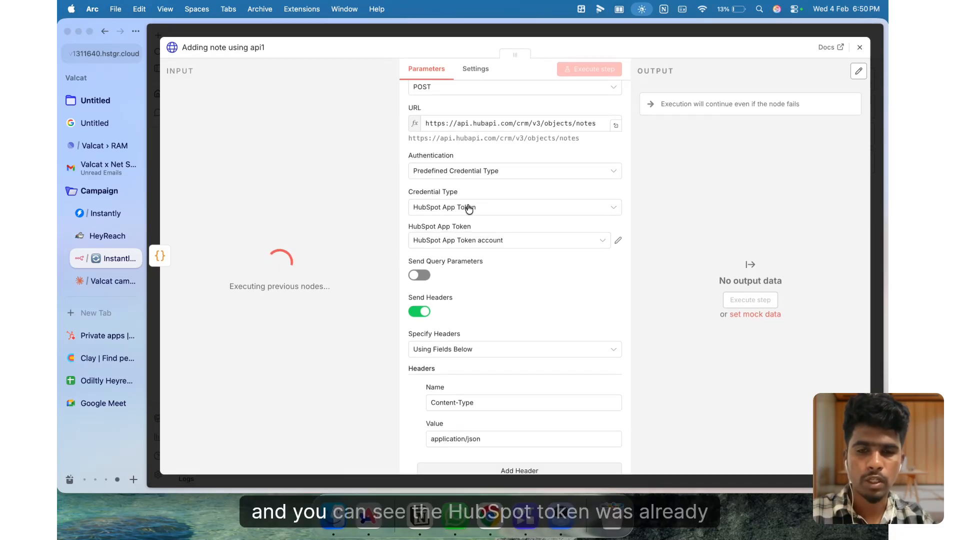
pyautogui.scroll(-10, 474, 215)
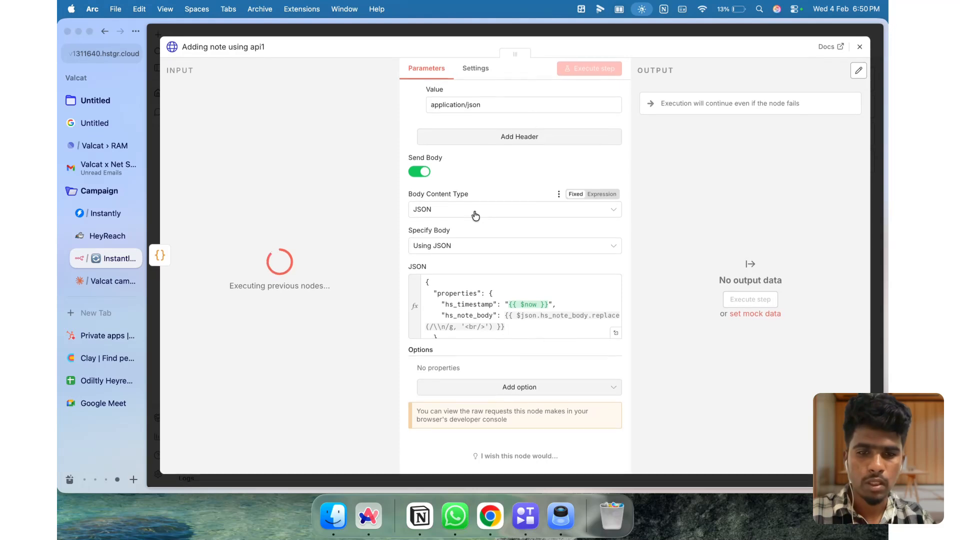
pyautogui.scroll(10, 474, 215)
pyautogui.click(859, 50)
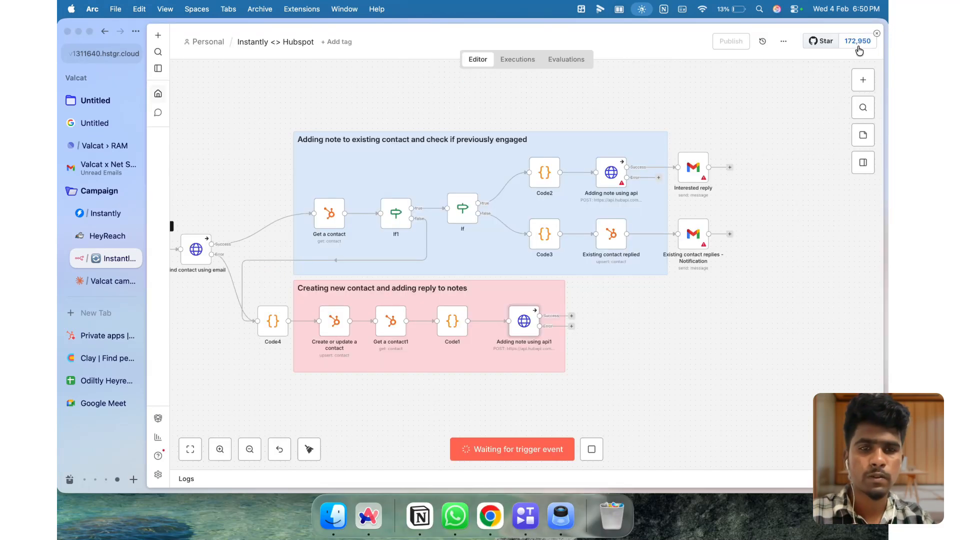
# Step: Apply the HubSpot App Token account credential to the "Adding note using api" node, check its credential settings and return to the canvas
pyautogui.doubleClick(612, 182)
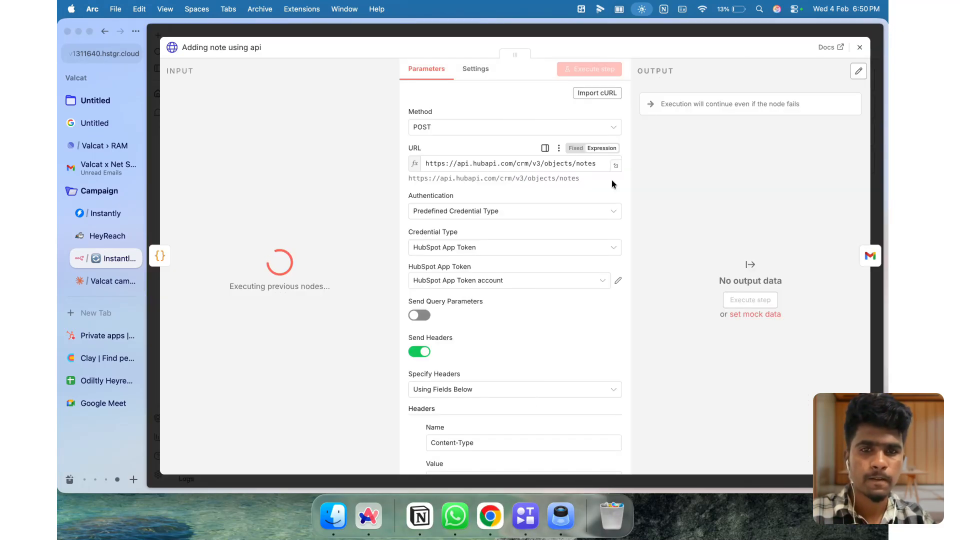
pyautogui.click(473, 253)
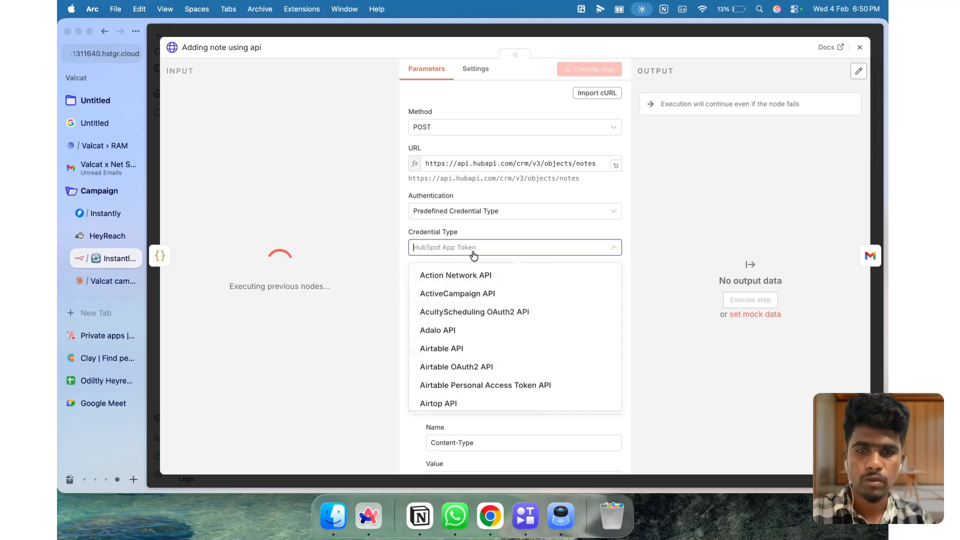
pyautogui.click(473, 255)
pyautogui.click(479, 279)
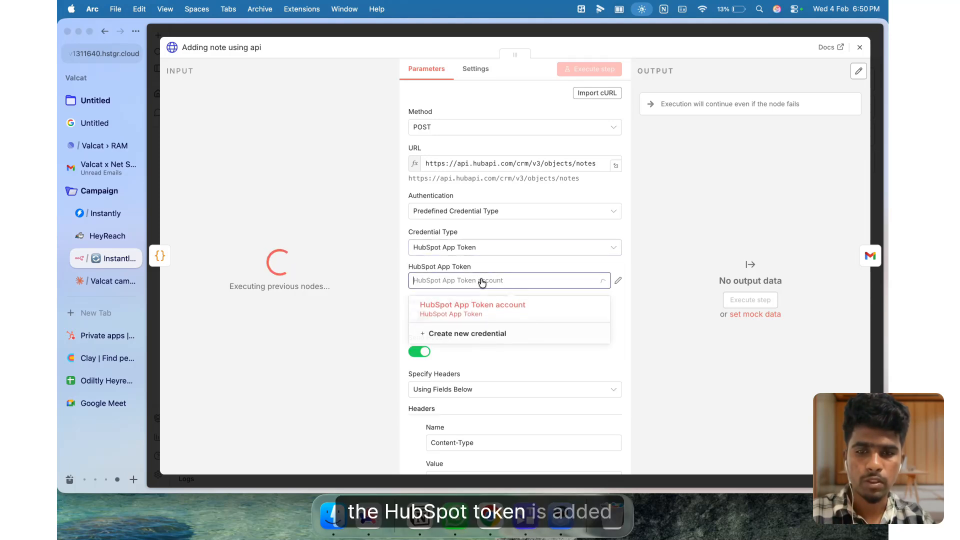
pyautogui.click(479, 280)
pyautogui.click(859, 48)
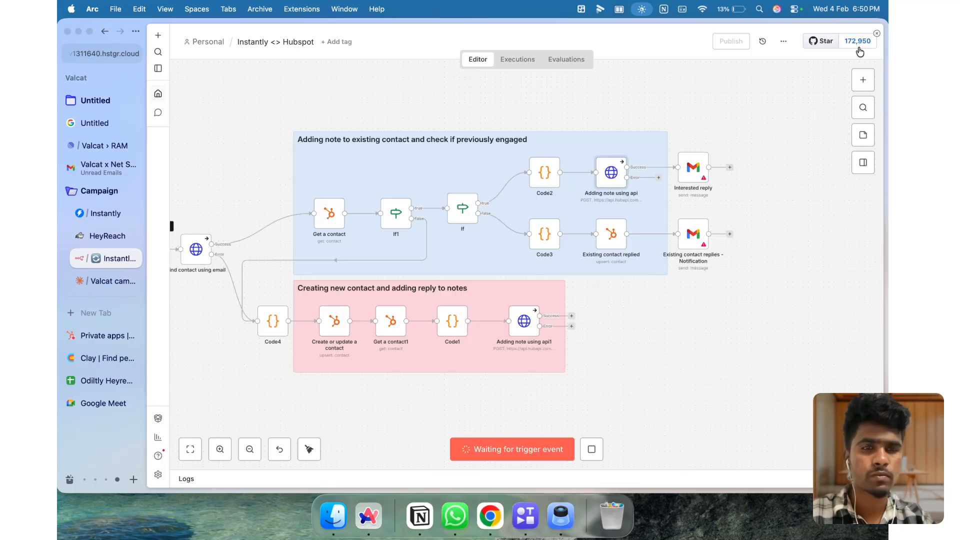
# Step: Open the "Interested reply" Gmail node and clear the recipient's e-mail address
pyautogui.doubleClick(686, 172)
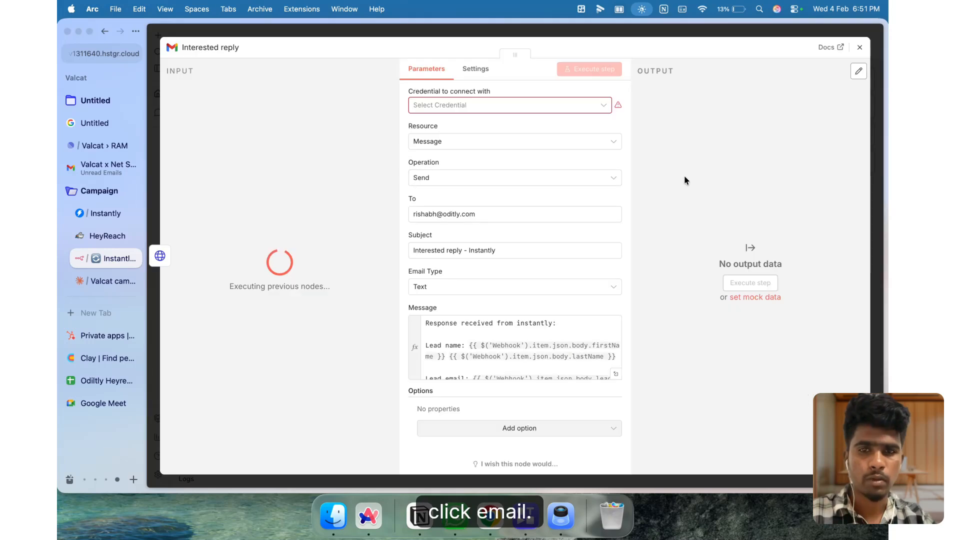
pyautogui.moveTo(481, 218); pyautogui.dragTo(349, 217)
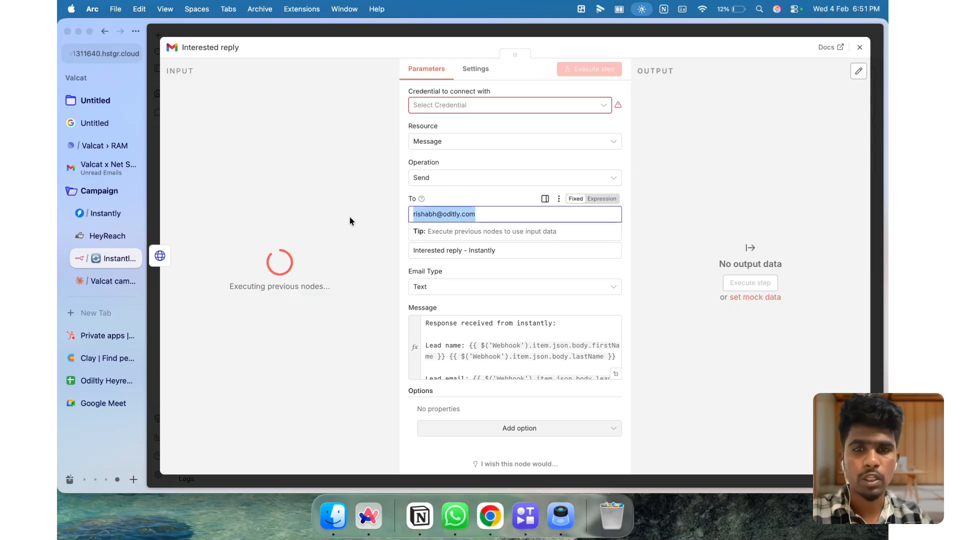
pyautogui.press('BackSpace')
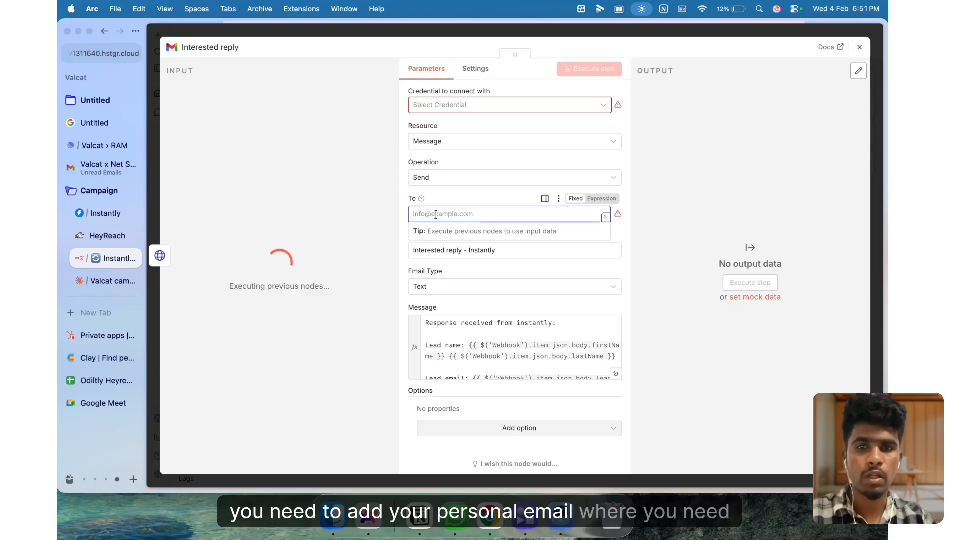
# Step: Open a new Gmail OAuth2 credential for the "Interested reply" node and look over its connection fields
pyautogui.click(489, 105)
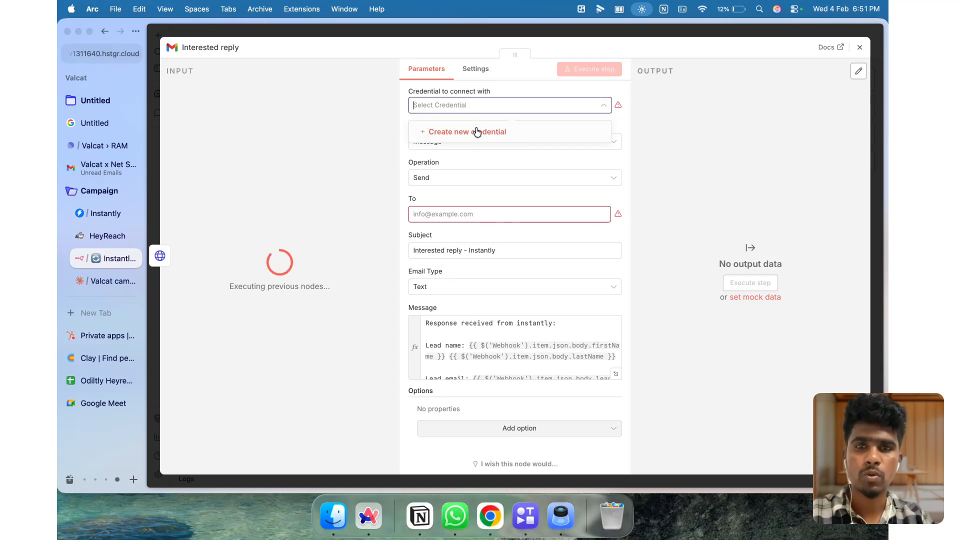
pyautogui.click(477, 132)
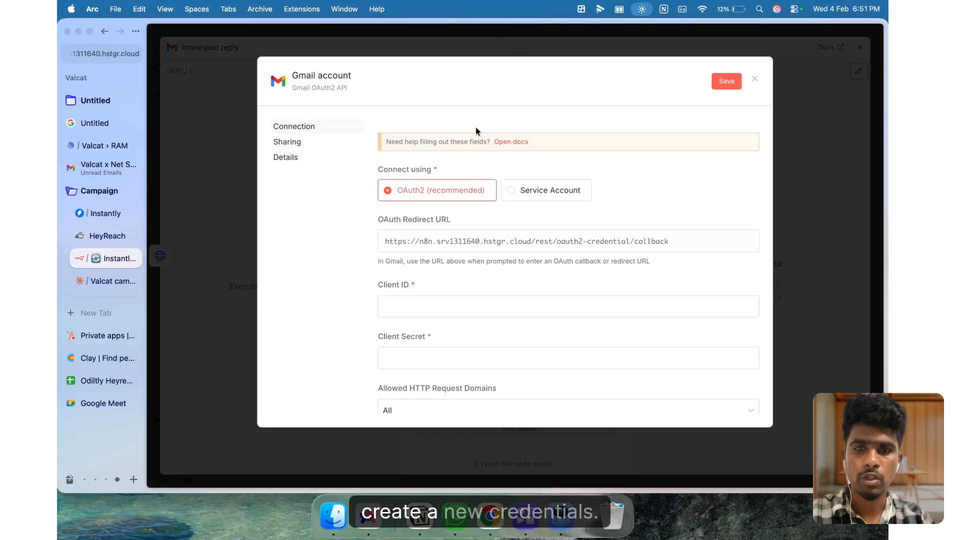
pyautogui.scroll(-2, 442, 232)
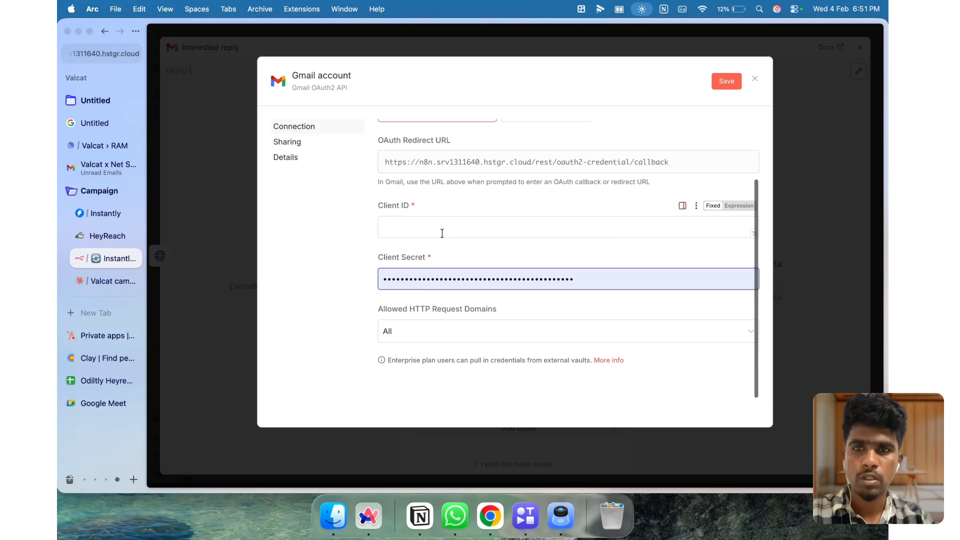
pyautogui.scroll(2, 442, 232)
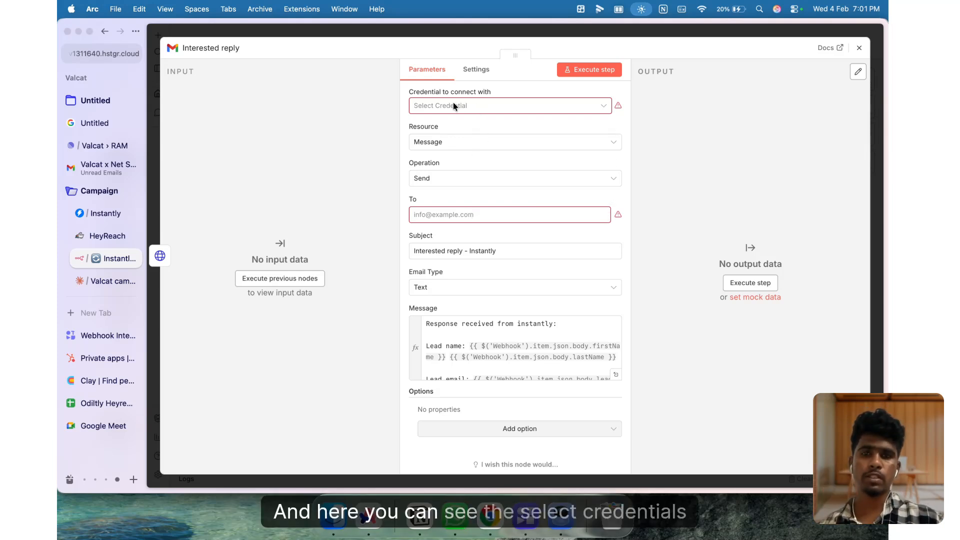
# Step: From a new Gmail credential, open the n8n documentation, read how to enable the APIs and configure the OAuth consent screen, and close it
pyautogui.click(485, 106)
pyautogui.click(481, 133)
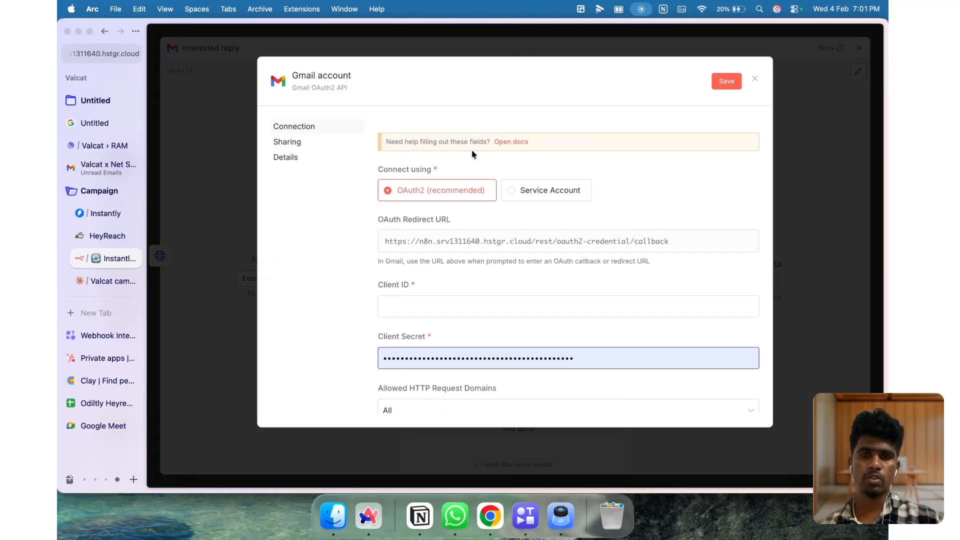
pyautogui.click(510, 141)
pyautogui.scroll(-3, 393, 280)
pyautogui.scroll(-15, 393, 280)
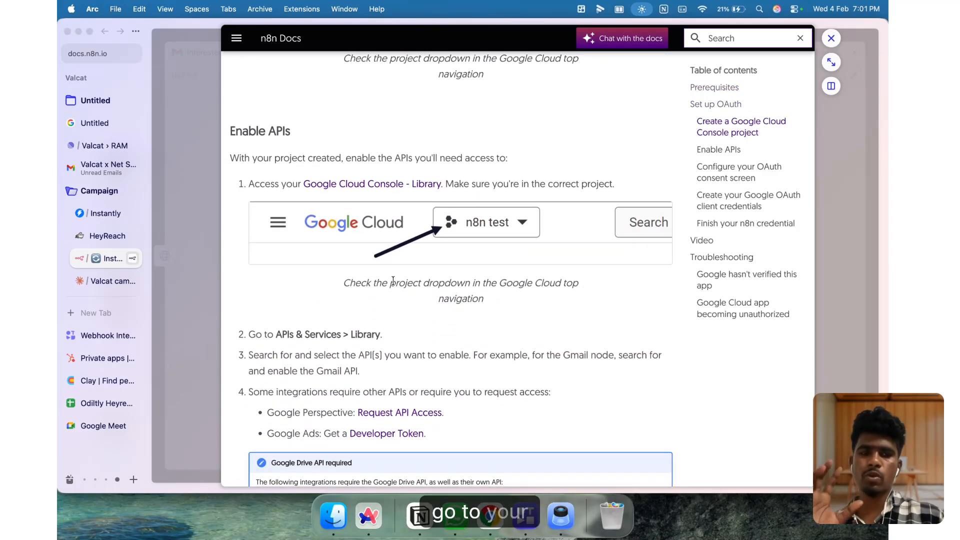
pyautogui.scroll(-2, 393, 281)
pyautogui.scroll(-10, 392, 280)
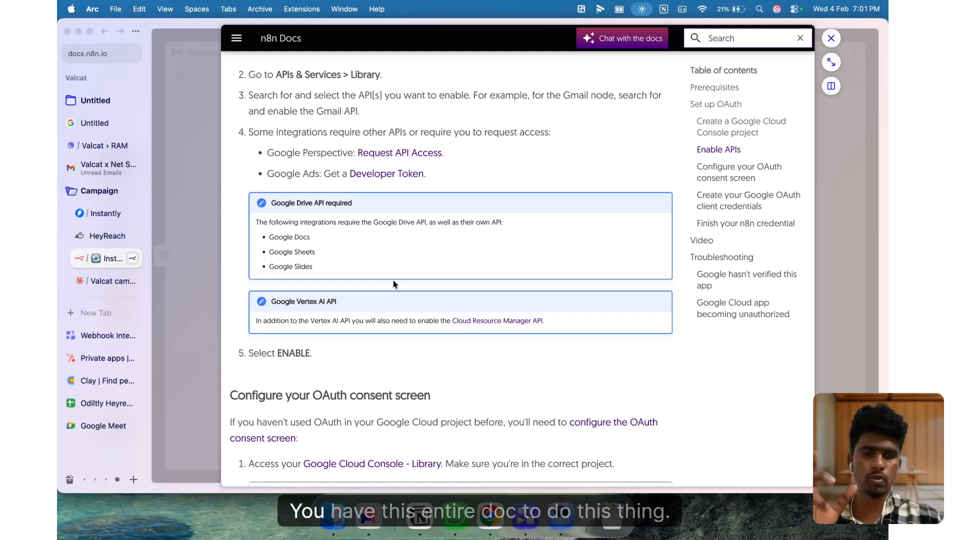
pyautogui.scroll(-7, 393, 280)
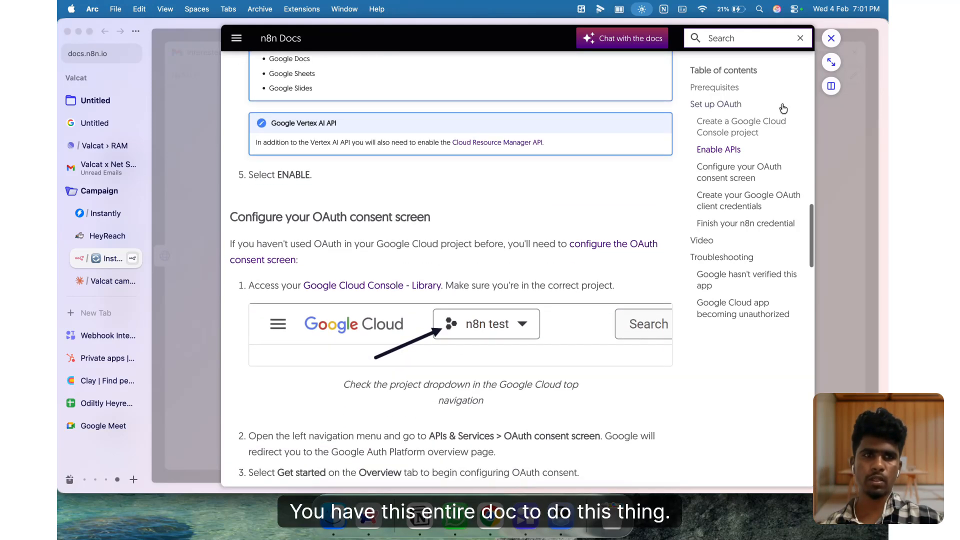
pyautogui.click(830, 38)
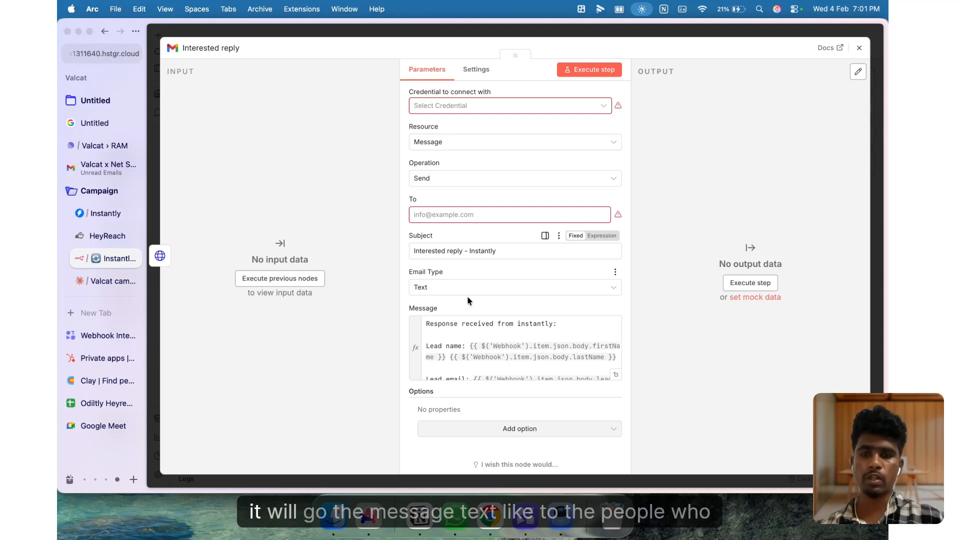
# Step: Review the message template of the "Interested reply" node down to the campaign step and variant fields, and return to the canvas
pyautogui.scroll(-5, 465, 334)
pyautogui.scroll(-3, 465, 334)
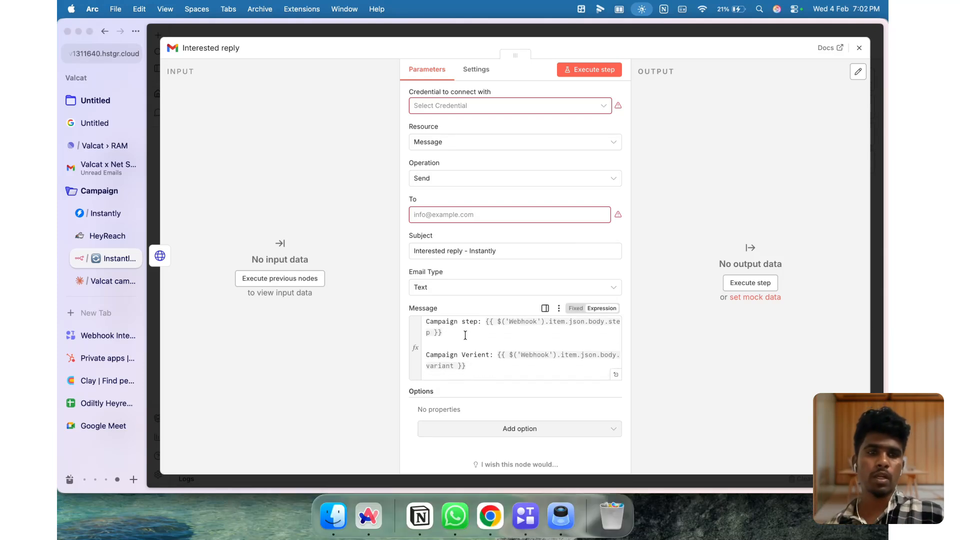
pyautogui.click(859, 48)
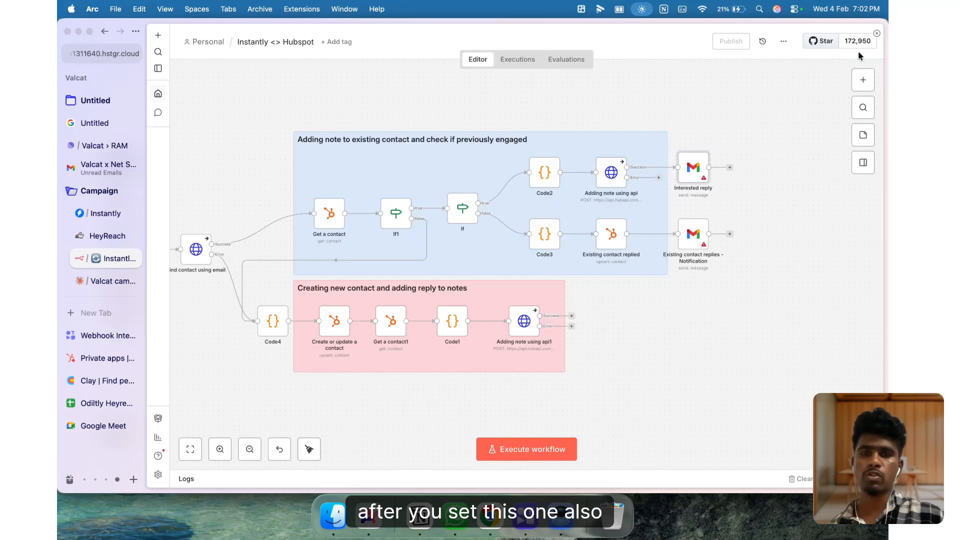
# Step: Nudge the blue sticky note behind the existing-contact nodes slightly and download the workflow as a file
pyautogui.moveTo(360, 248)
pyautogui.mouseDown()
pyautogui.moveTo(392, 242)
pyautogui.moveTo(363, 253)
pyautogui.mouseUp()
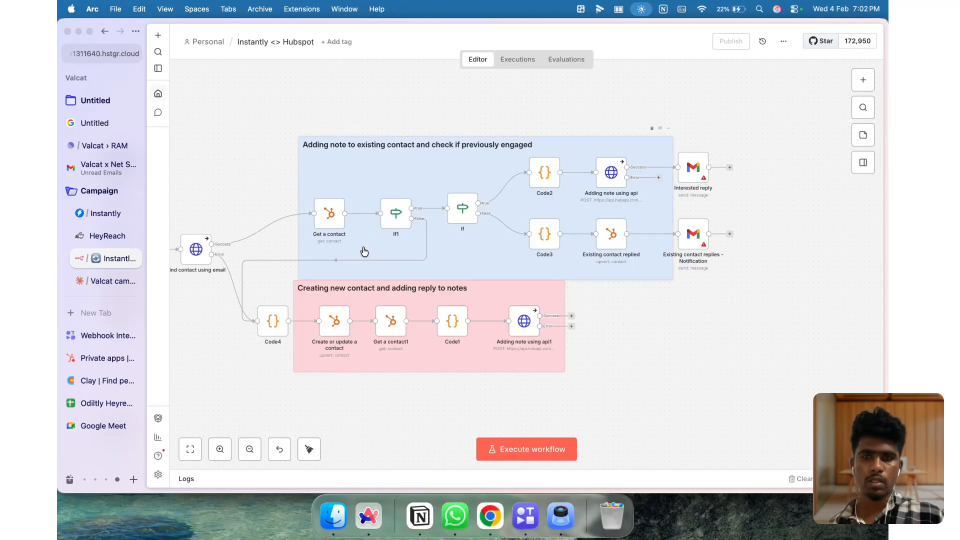
pyautogui.hscroll(-2, 455, 382)
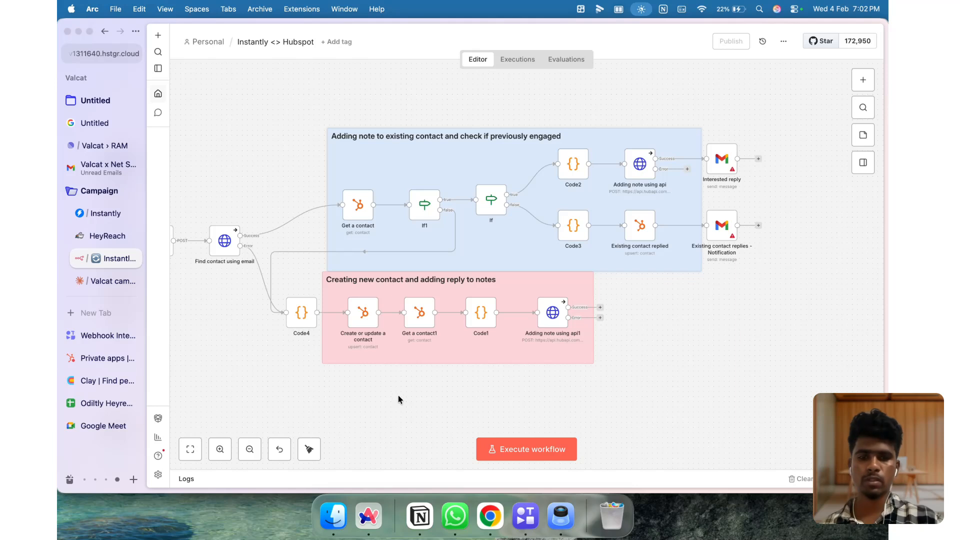
pyautogui.hscroll(-3, 398, 395)
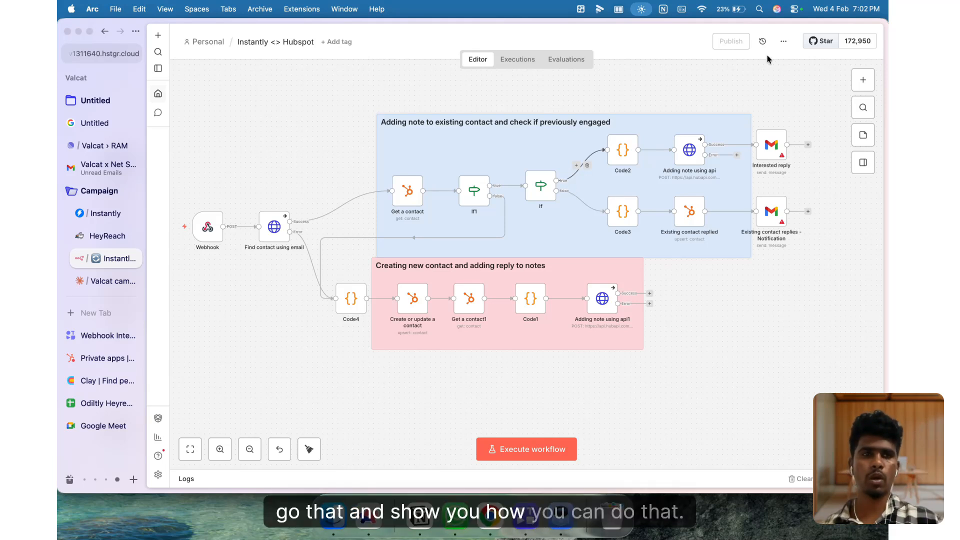
pyautogui.click(782, 43)
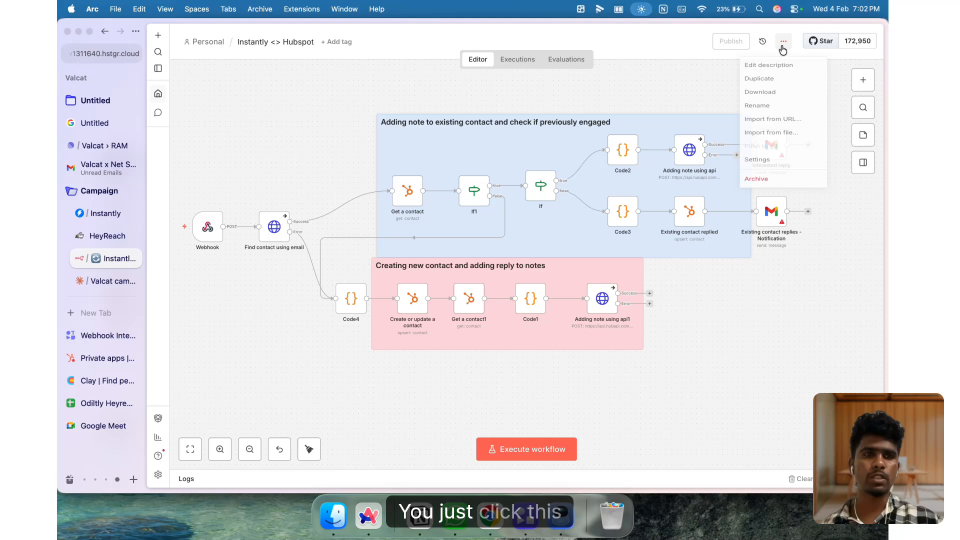
pyautogui.click(778, 99)
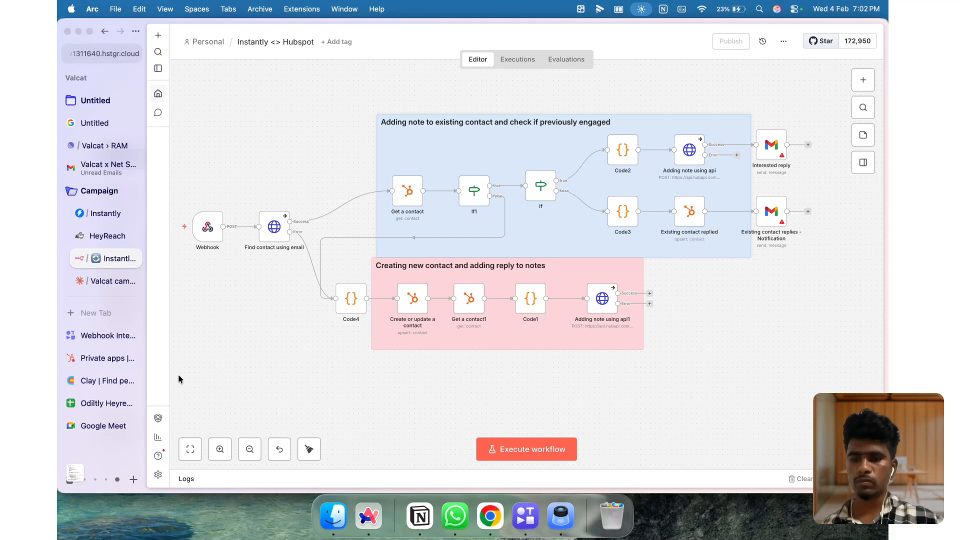
# Step: Create a new workflow from the overview and import the Instantly Hubspot JSON file ending in "(1)" from the Downloads folder into it
pyautogui.click(158, 94)
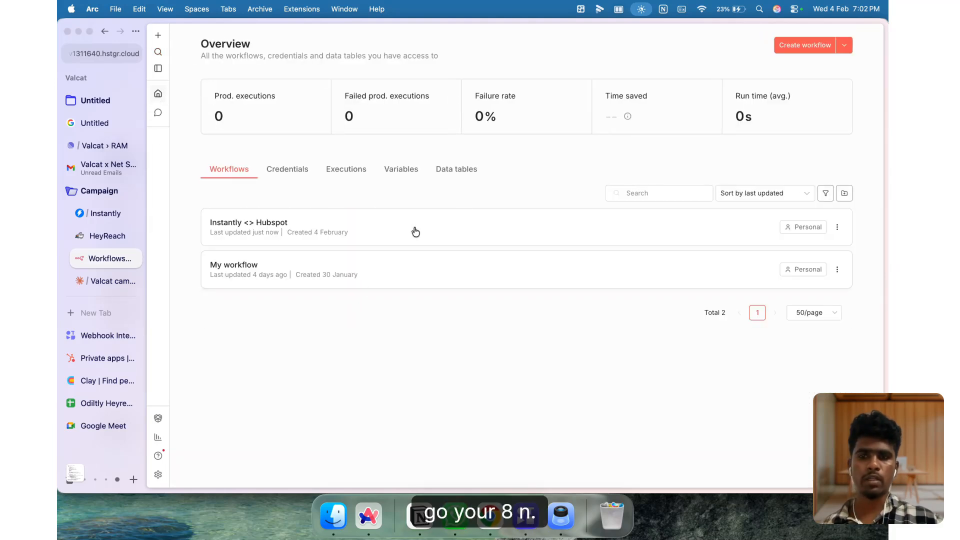
pyautogui.click(816, 48)
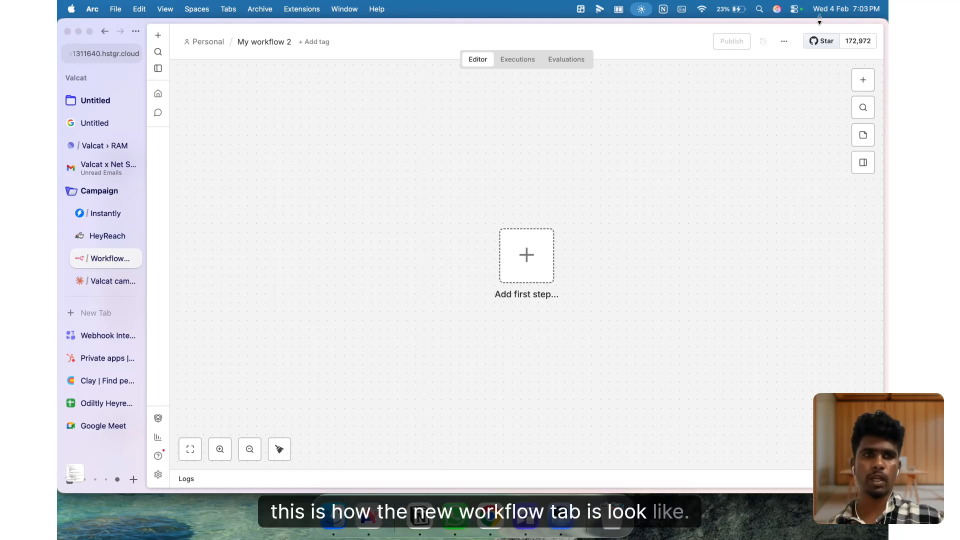
pyautogui.click(783, 41)
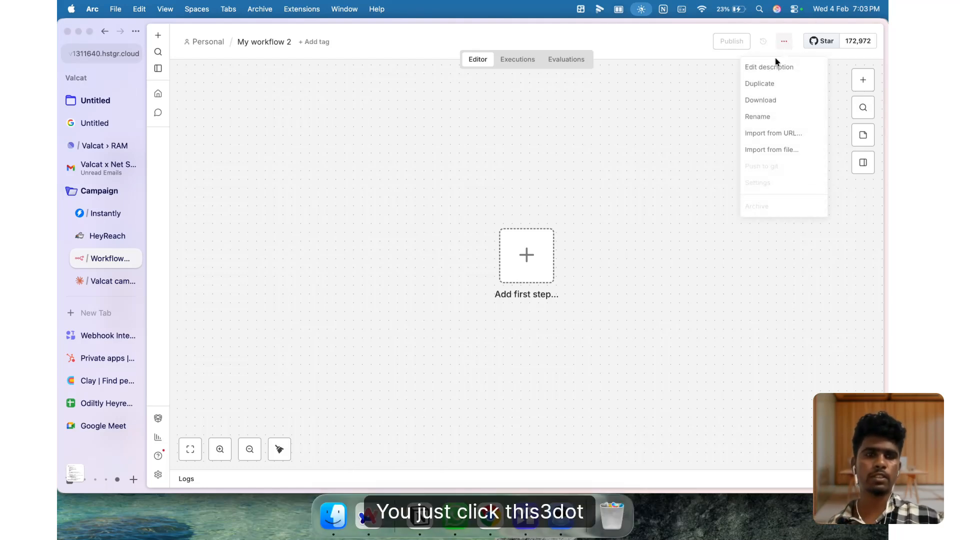
pyautogui.click(778, 149)
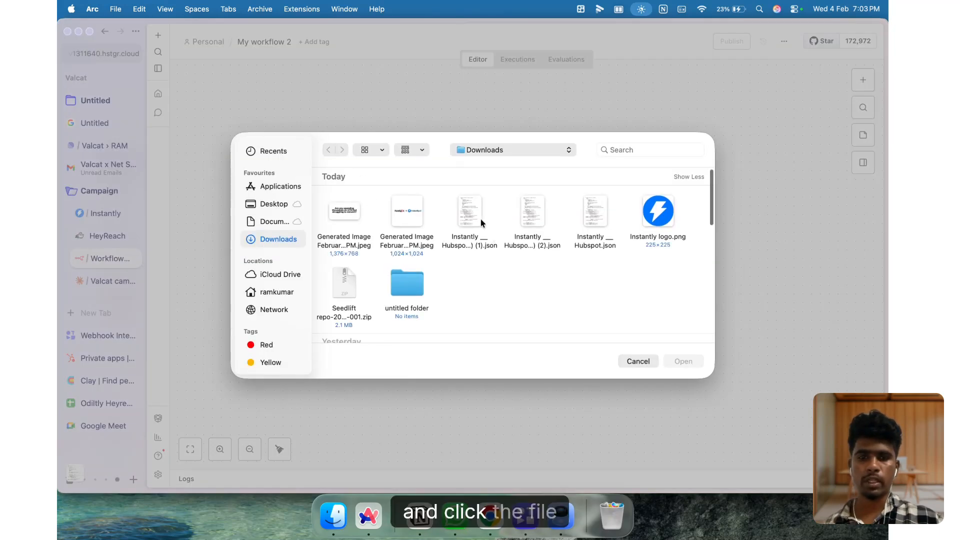
pyautogui.click(475, 216)
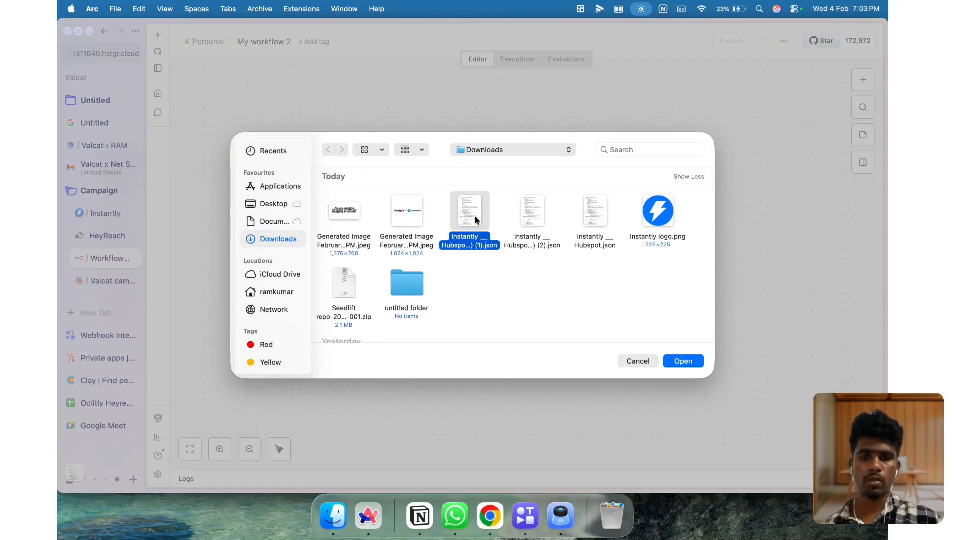
pyautogui.click(684, 361)
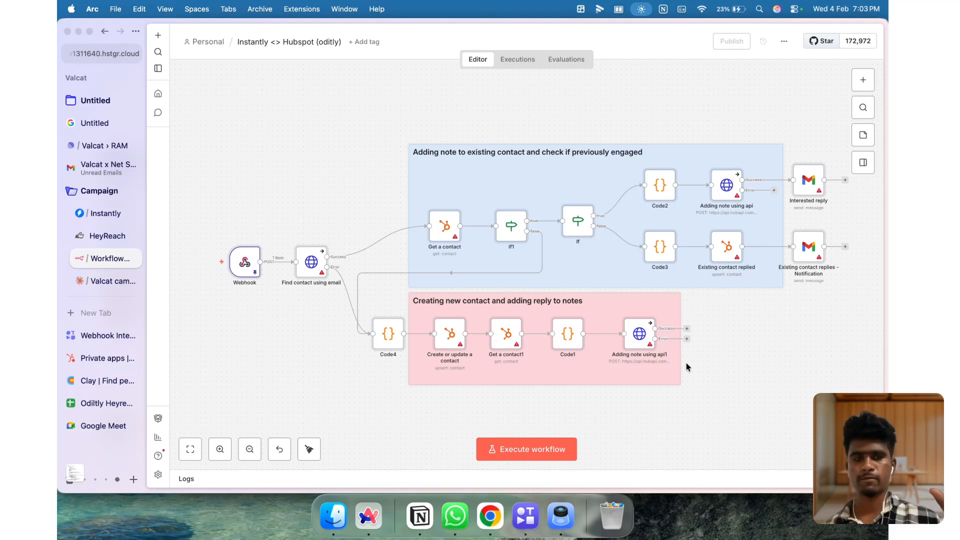